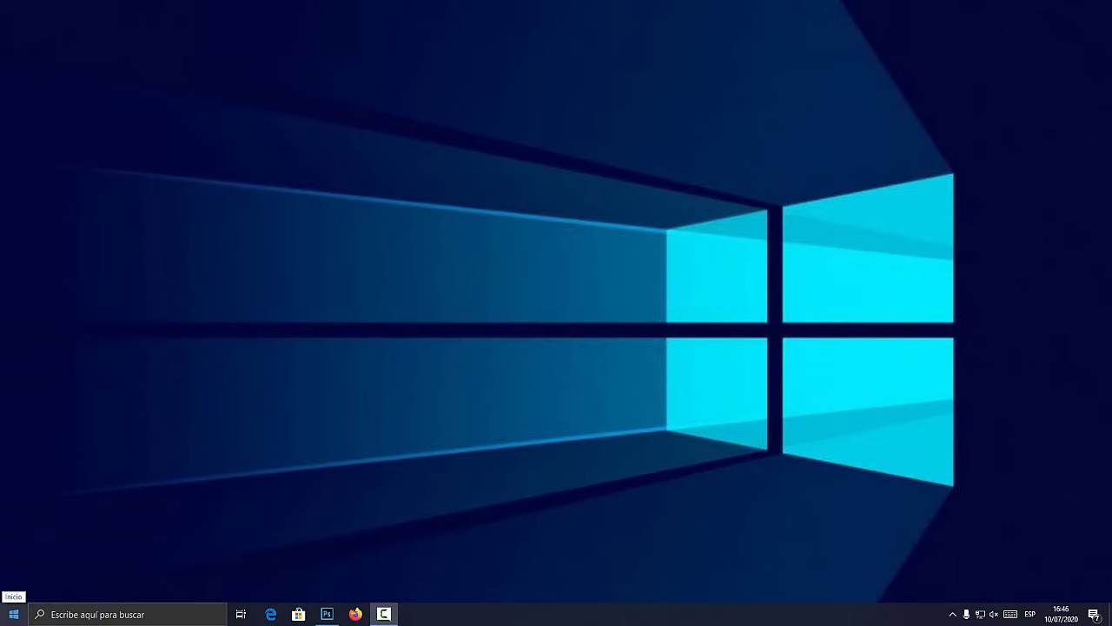
Step: Open the Windows settings (Configuración)
key(super+plus)
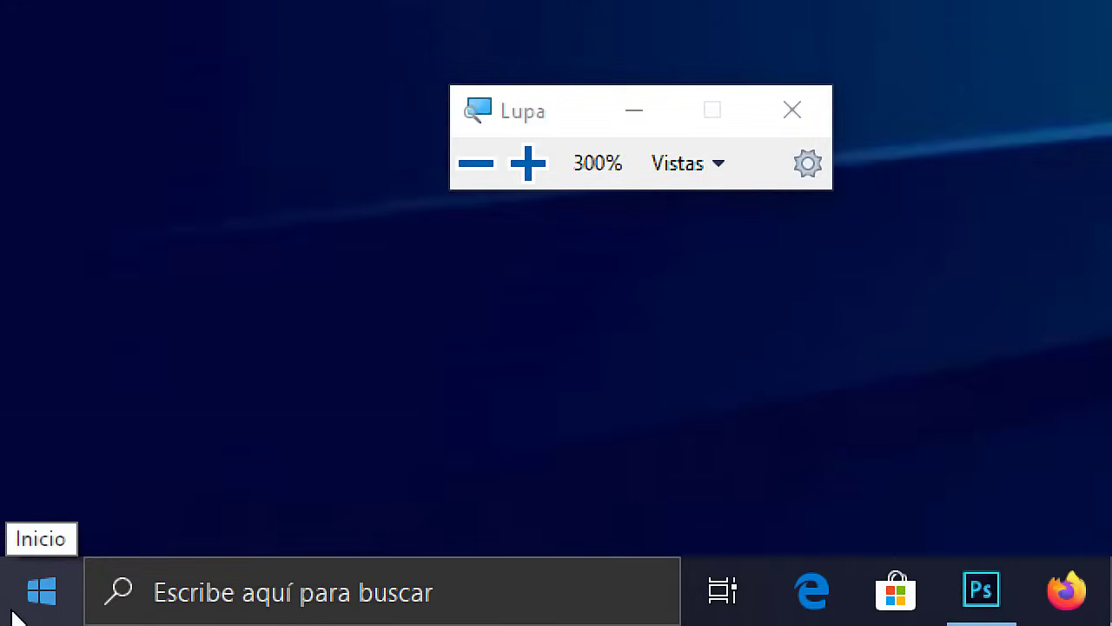
click(44, 596)
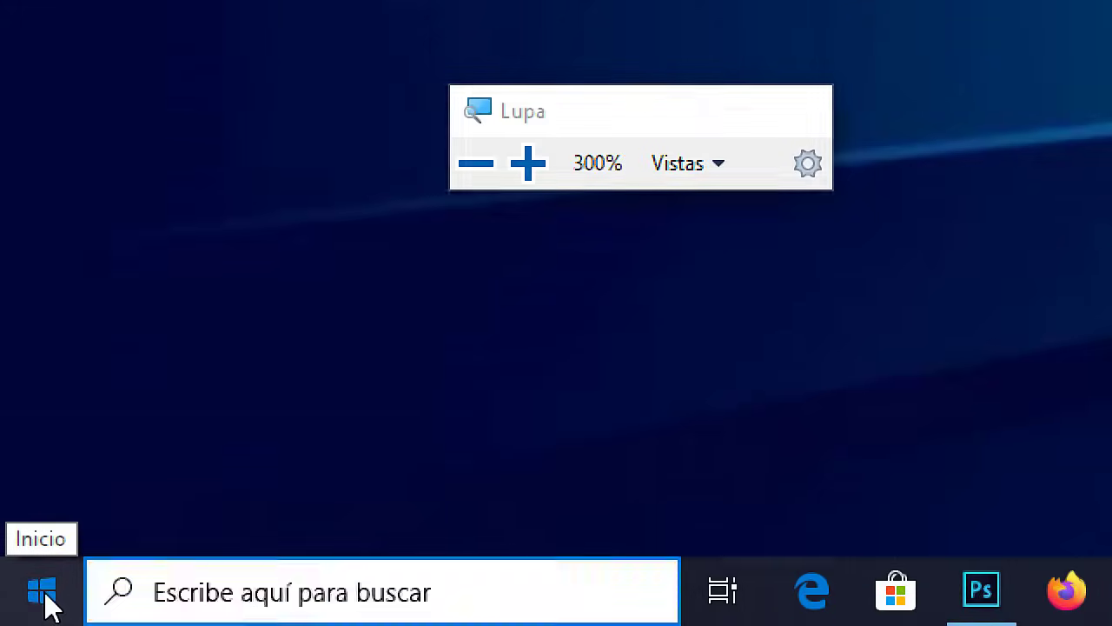
mouse_move(37, 434)
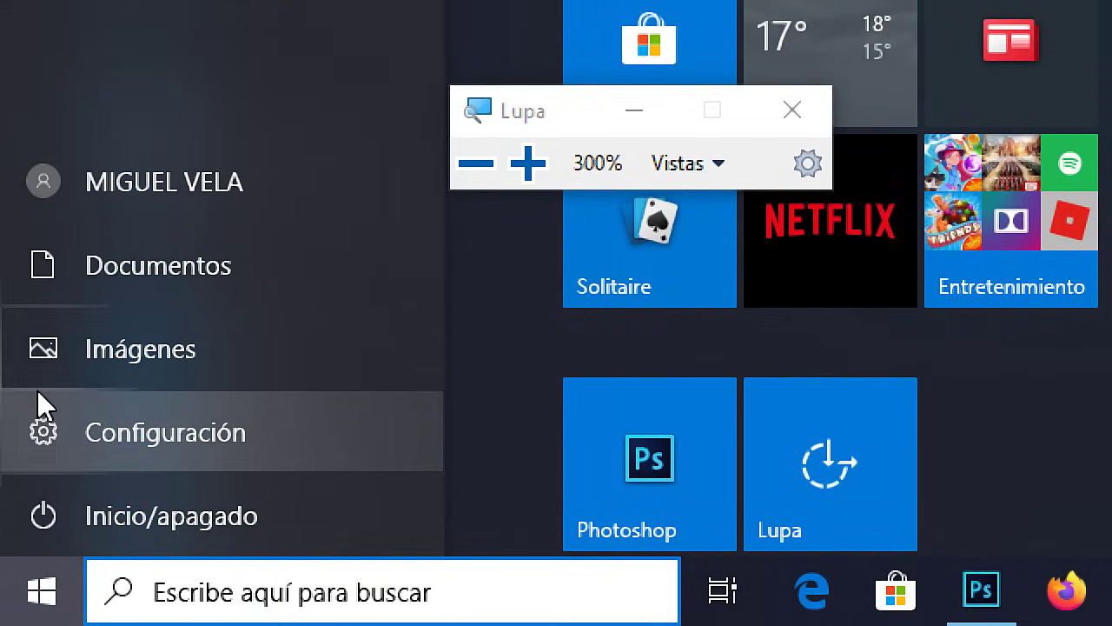
click(66, 452)
key(super+Escape)
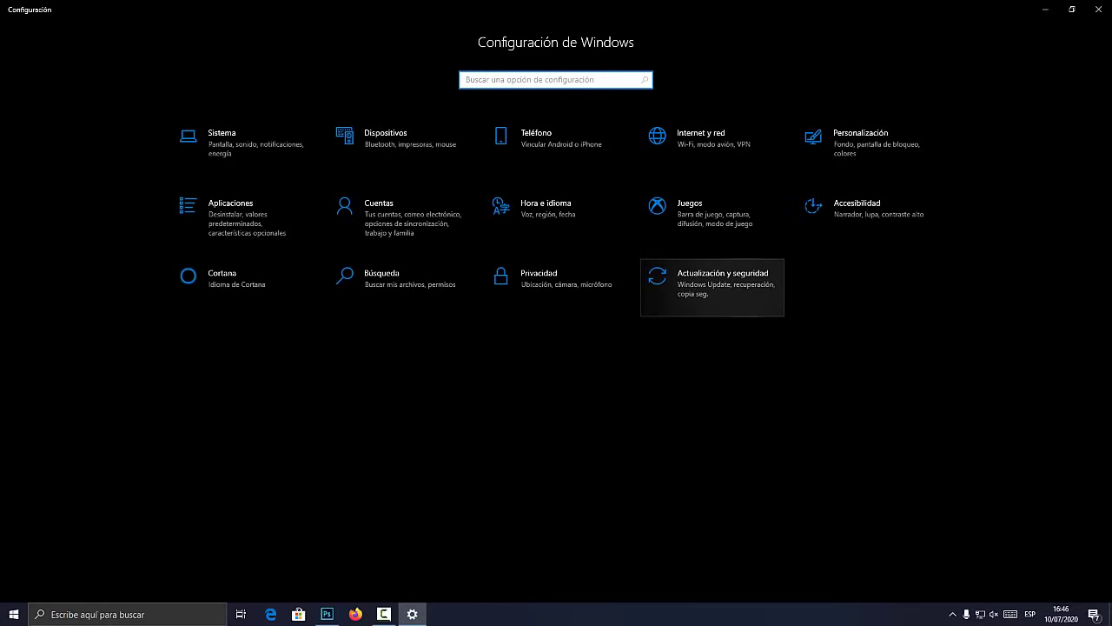
Step: Open the Seguridad de Windows page within Actualización y seguridad
key(super+plus)
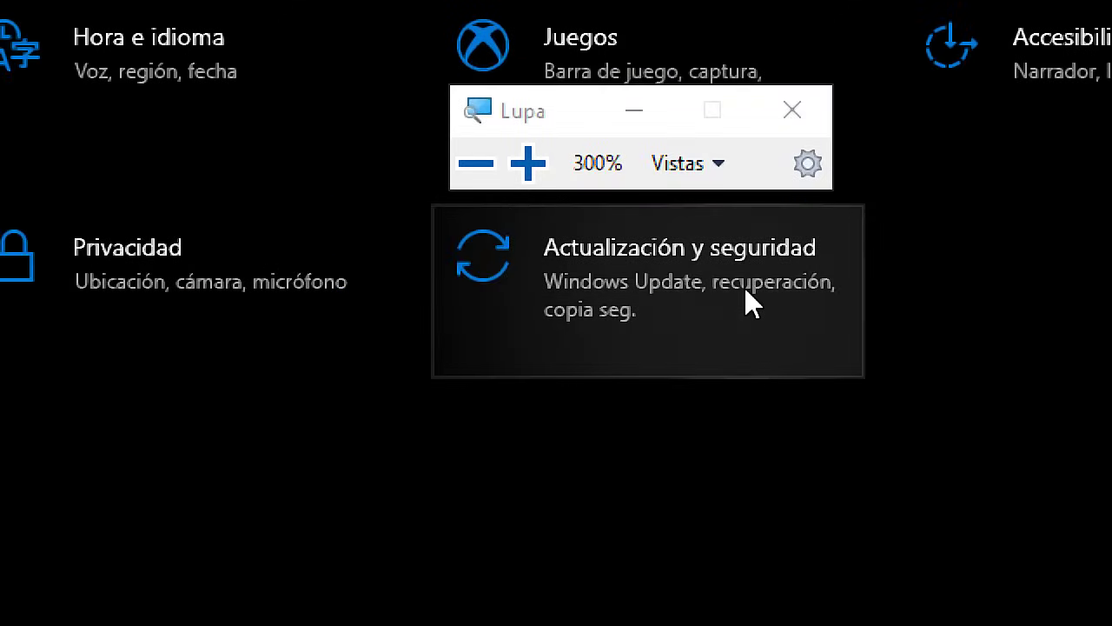
key(super+Escape)
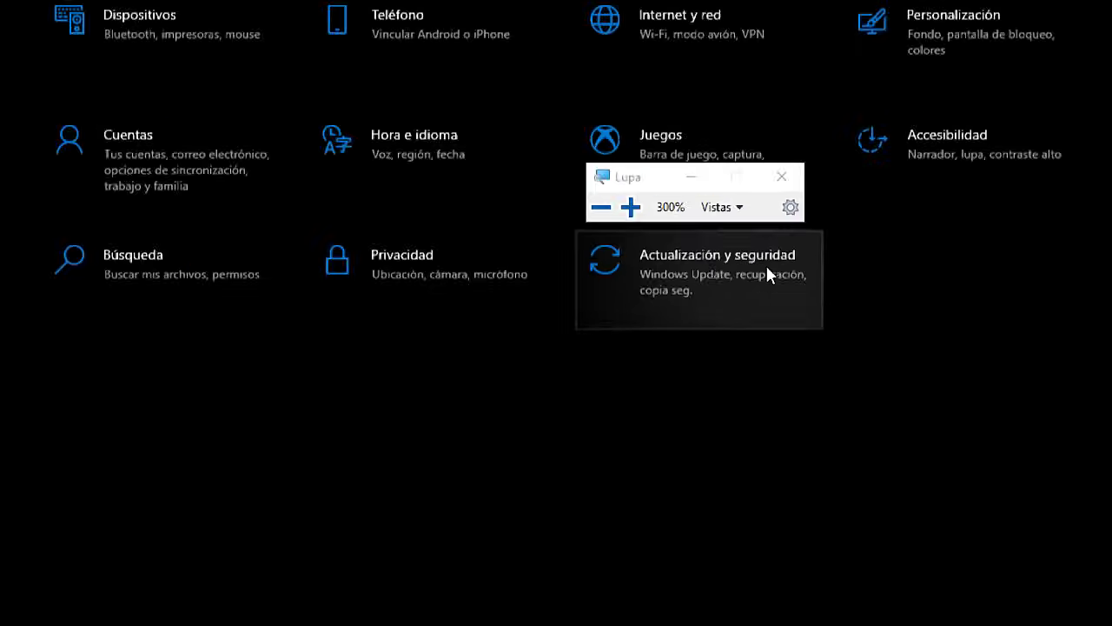
click(752, 282)
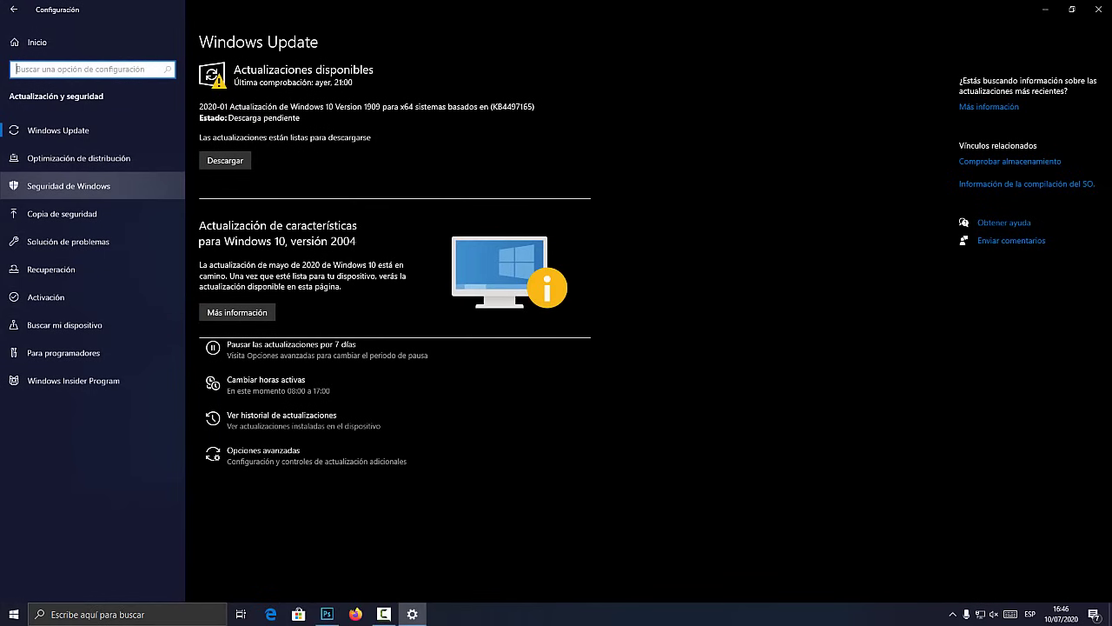
key(super+plus)
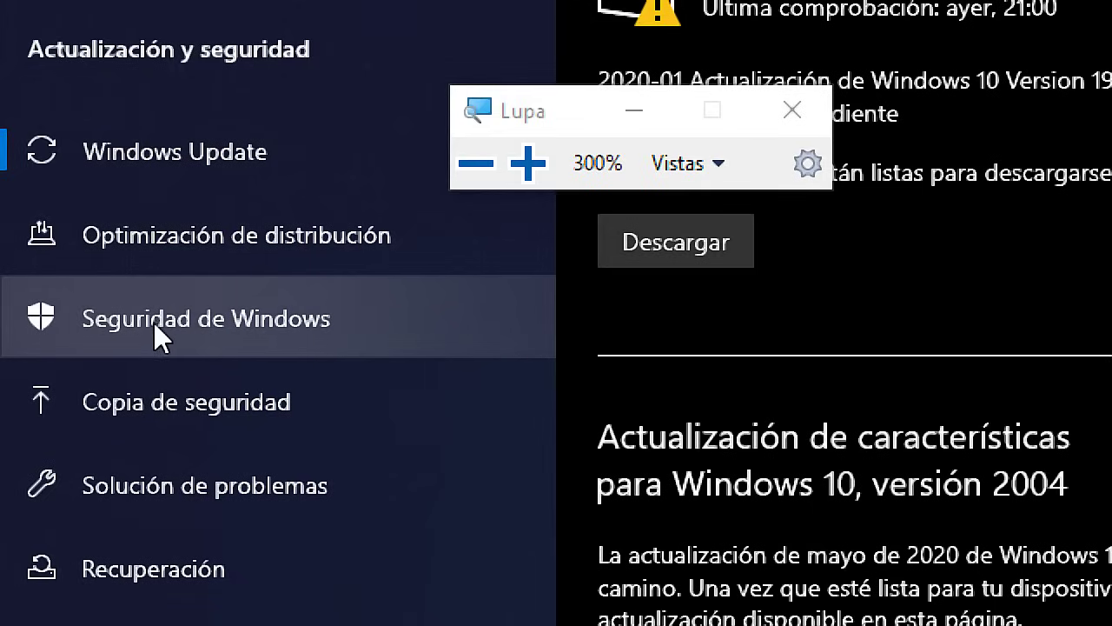
key(super+Escape)
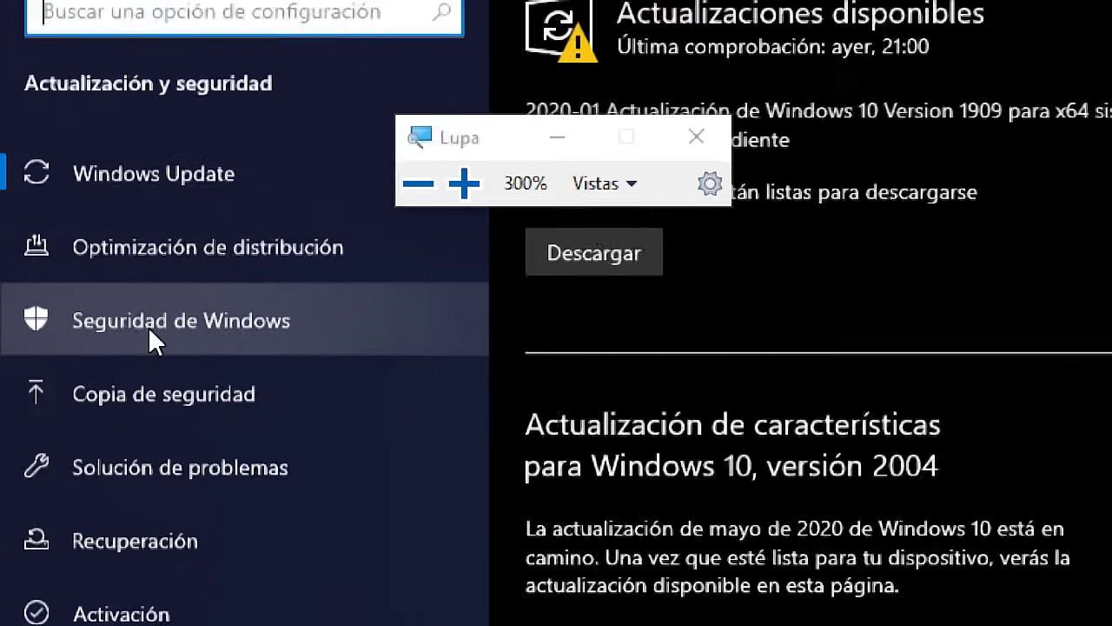
click(69, 185)
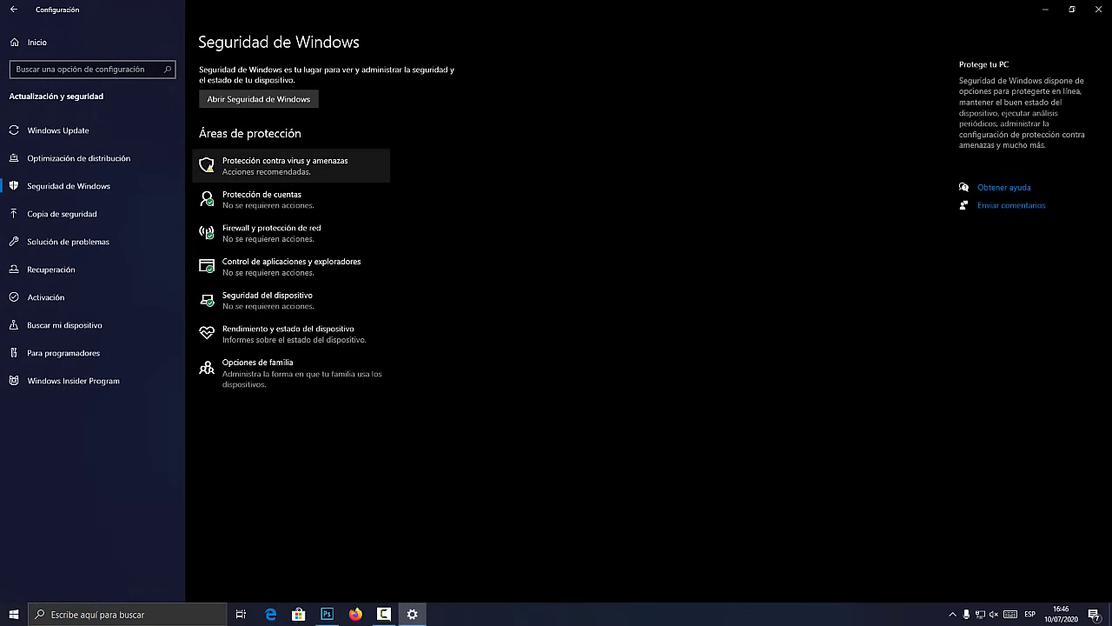
Step: Open Protección contra virus y amenazas and go to its Administrar la configuración page
key(super+plus)
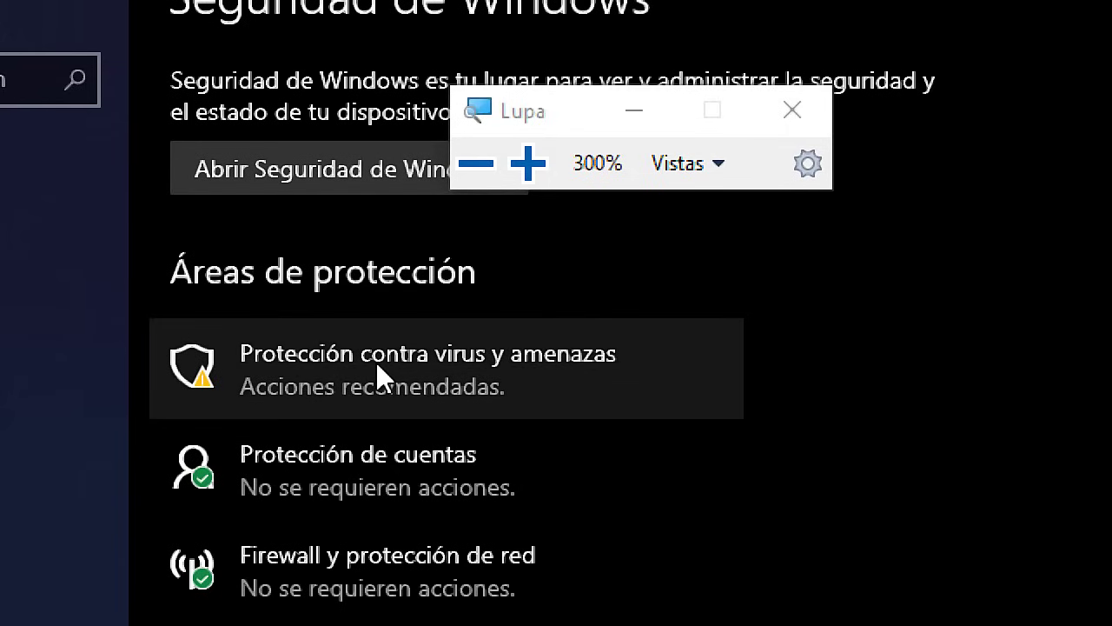
key(super+Escape)
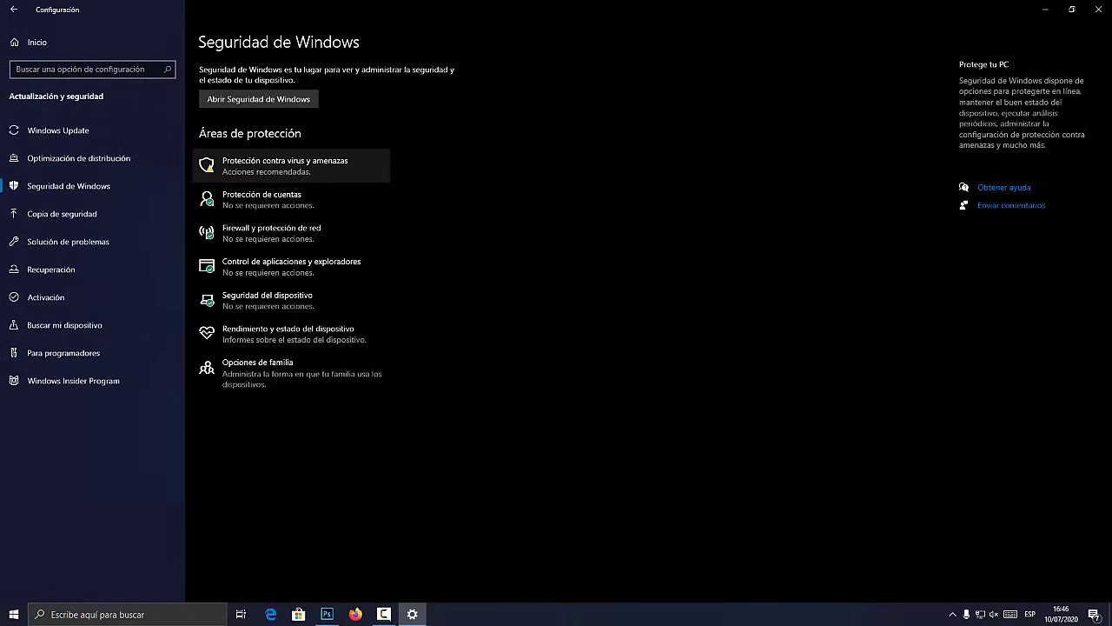
click(286, 165)
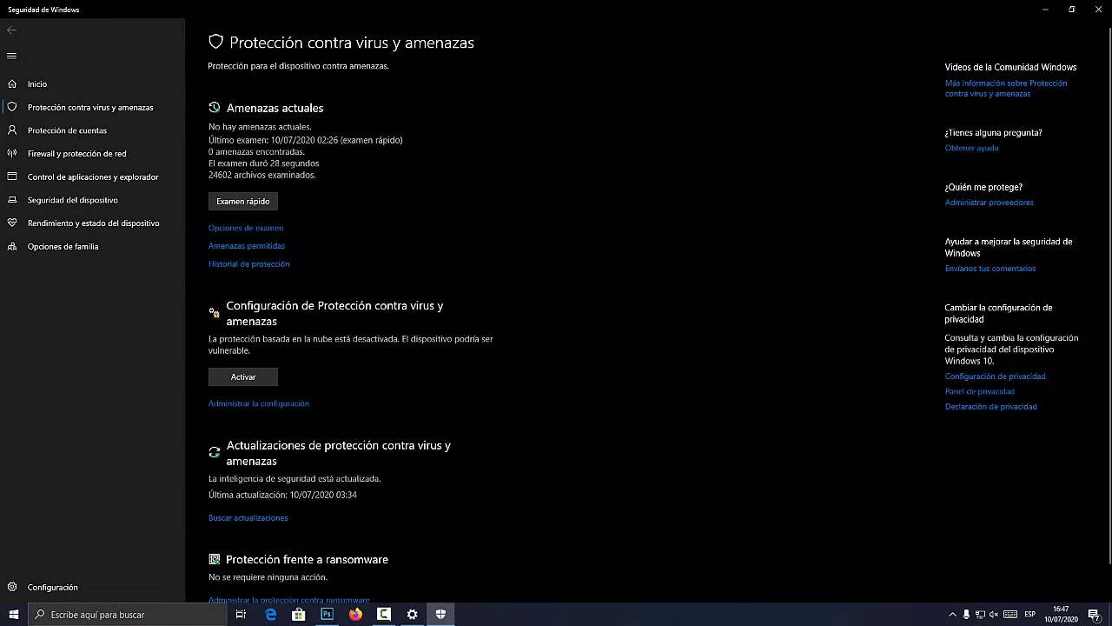
key(super+plus)
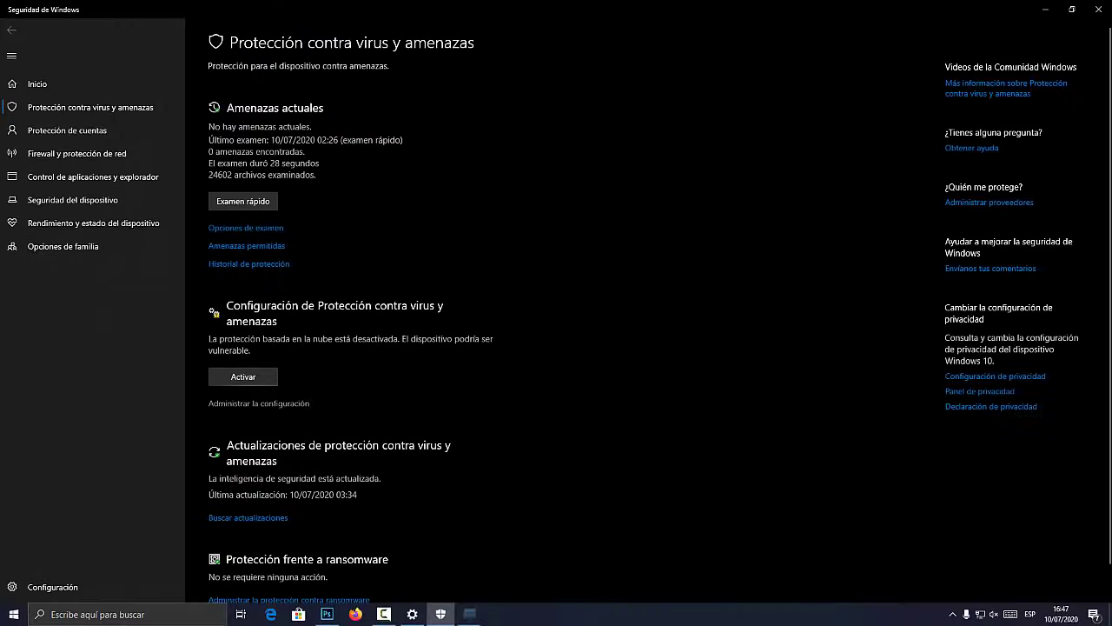
click(270, 514)
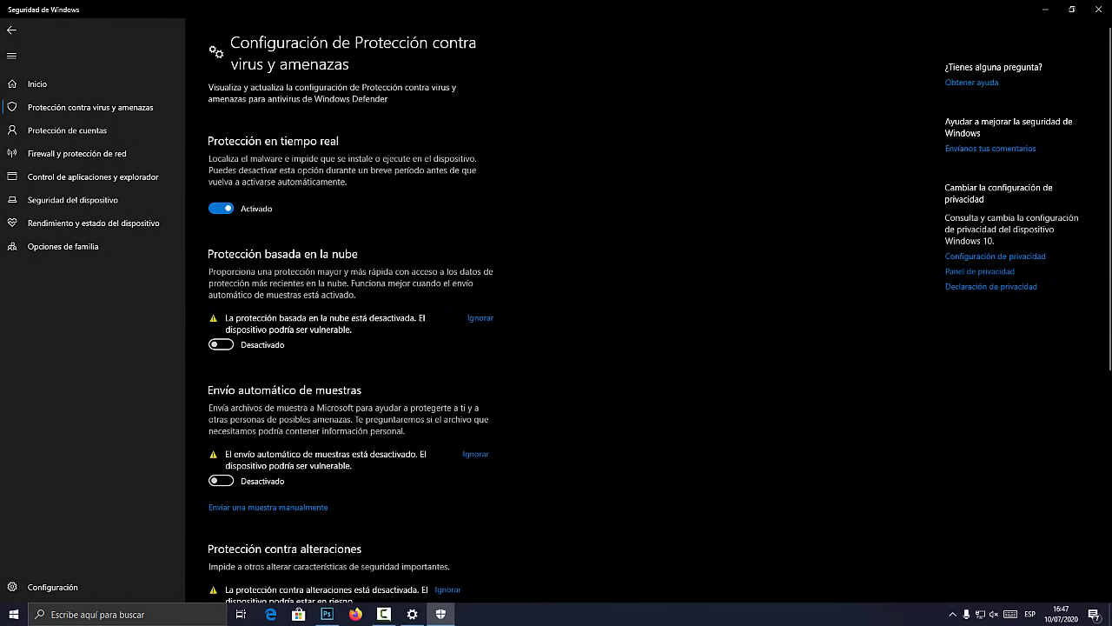
Step: Turn off real-time protection (Protección en tiempo real)
key(super+plus)
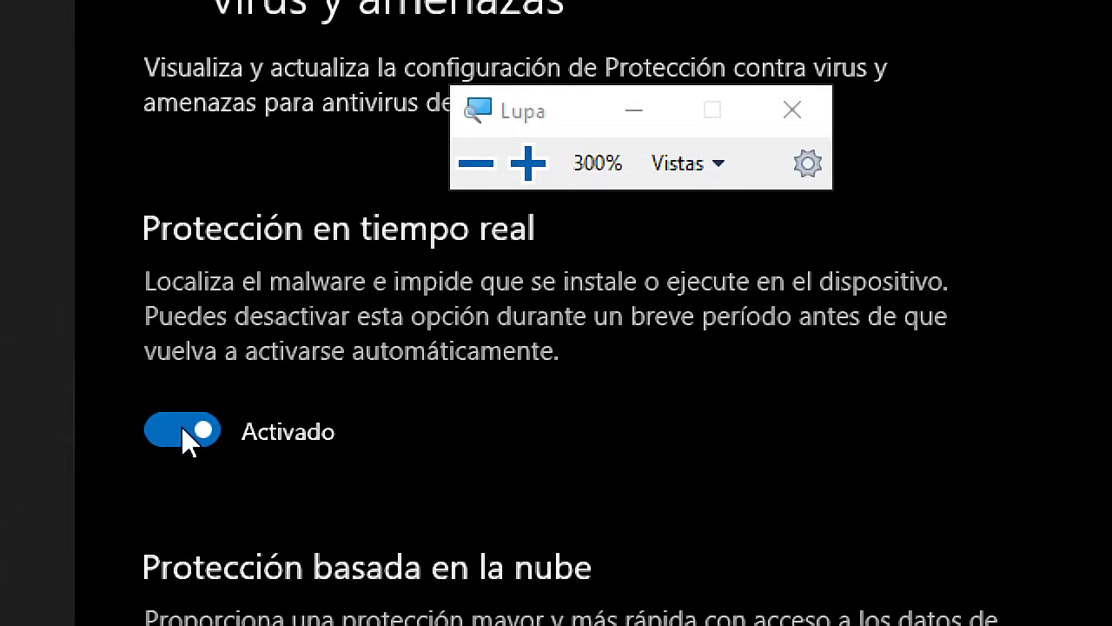
key(super+Escape)
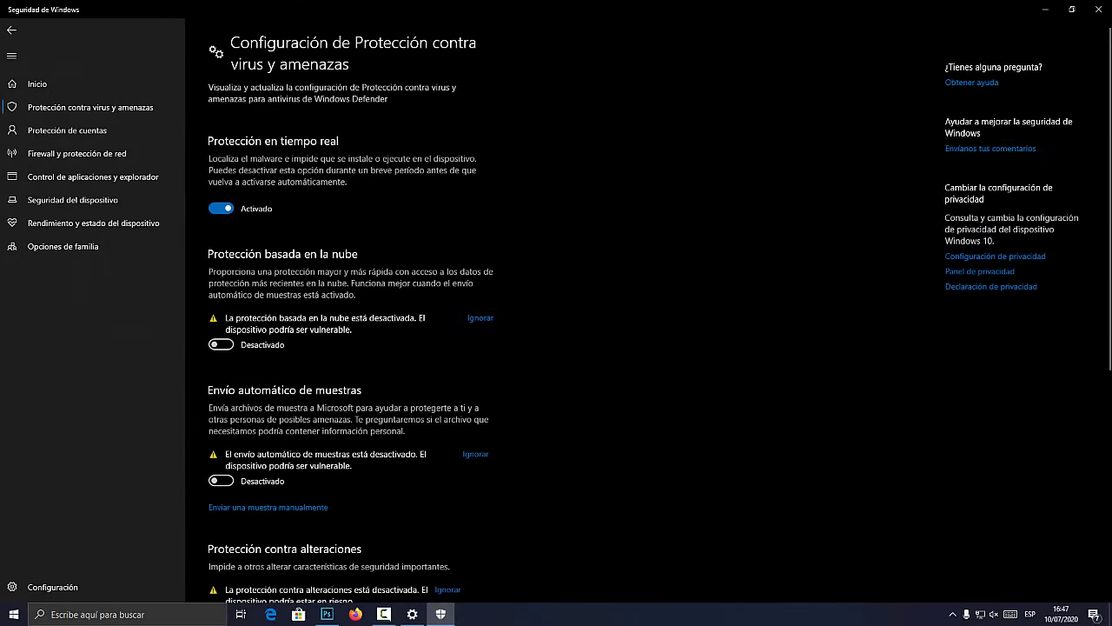
key(super+plus)
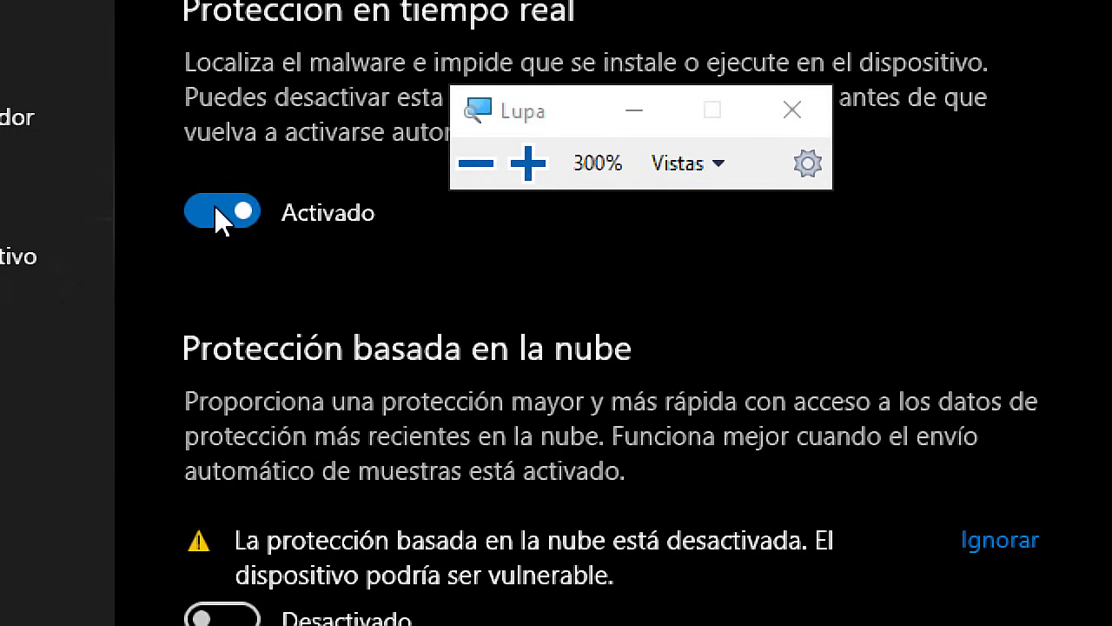
click(214, 205)
click(210, 204)
click(211, 206)
click(210, 206)
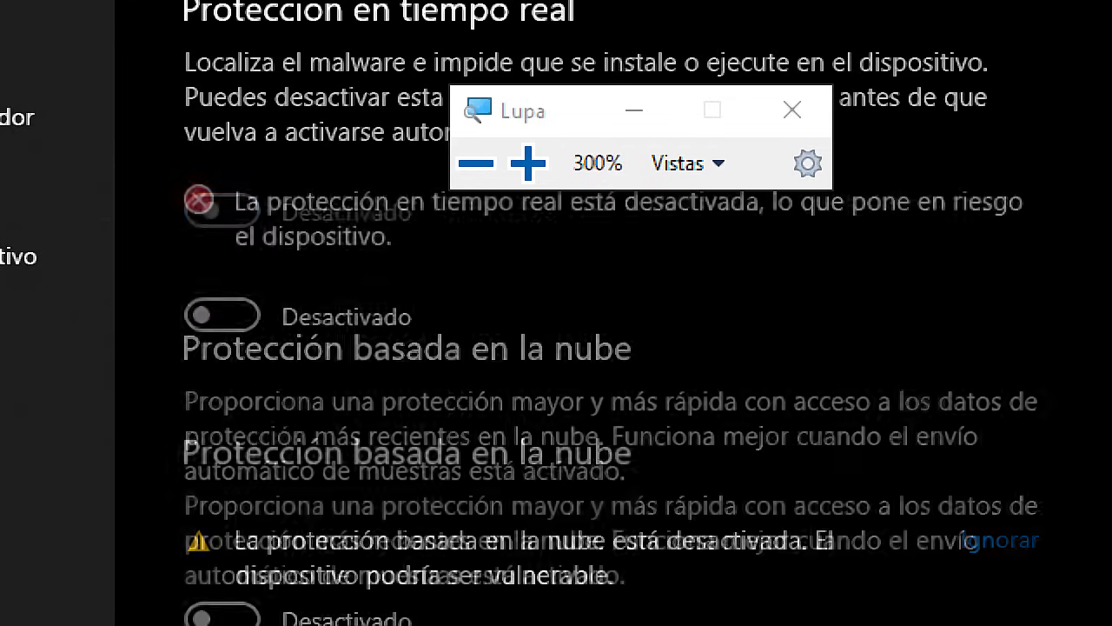
key(super+Escape)
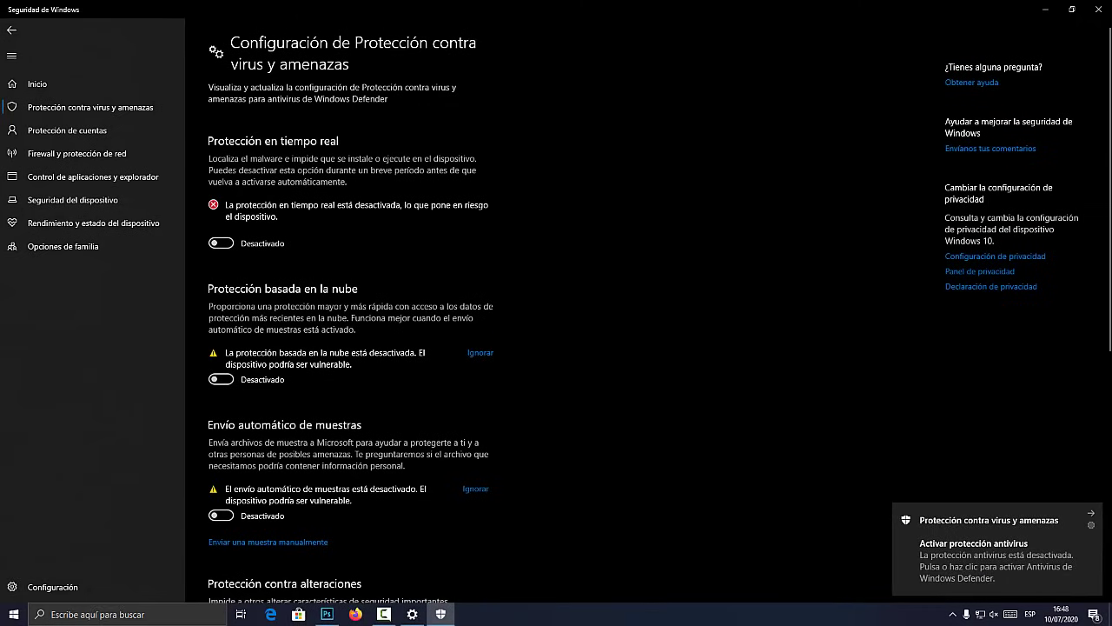
Step: Examine the antivirus notification and the cloud-based protection, sample submission and tamper protection settings
key(super+plus)
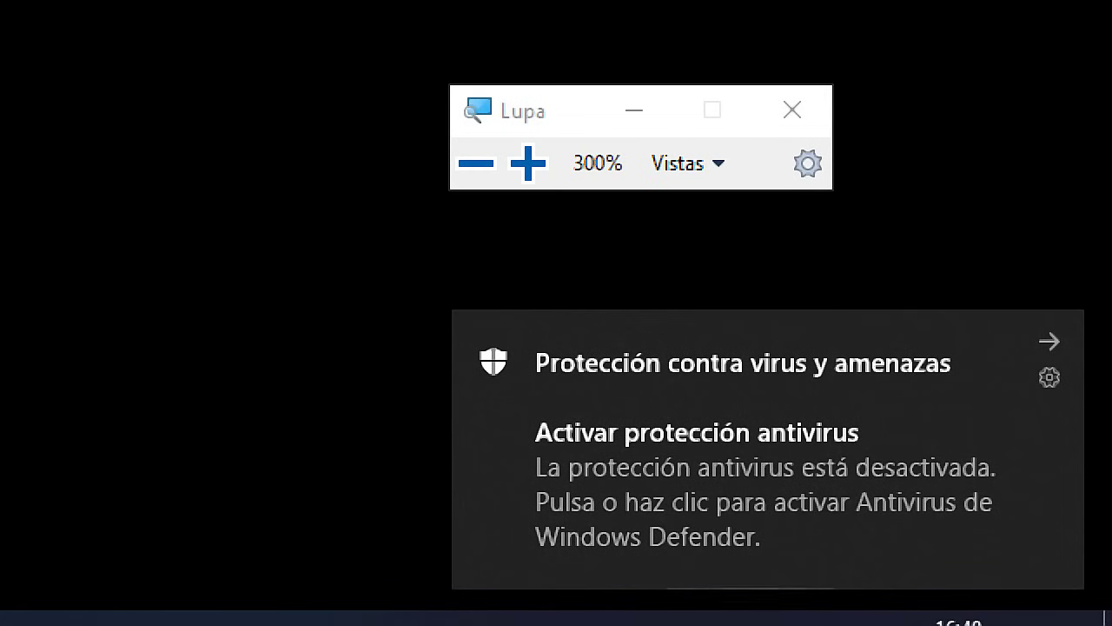
key(super+Escape)
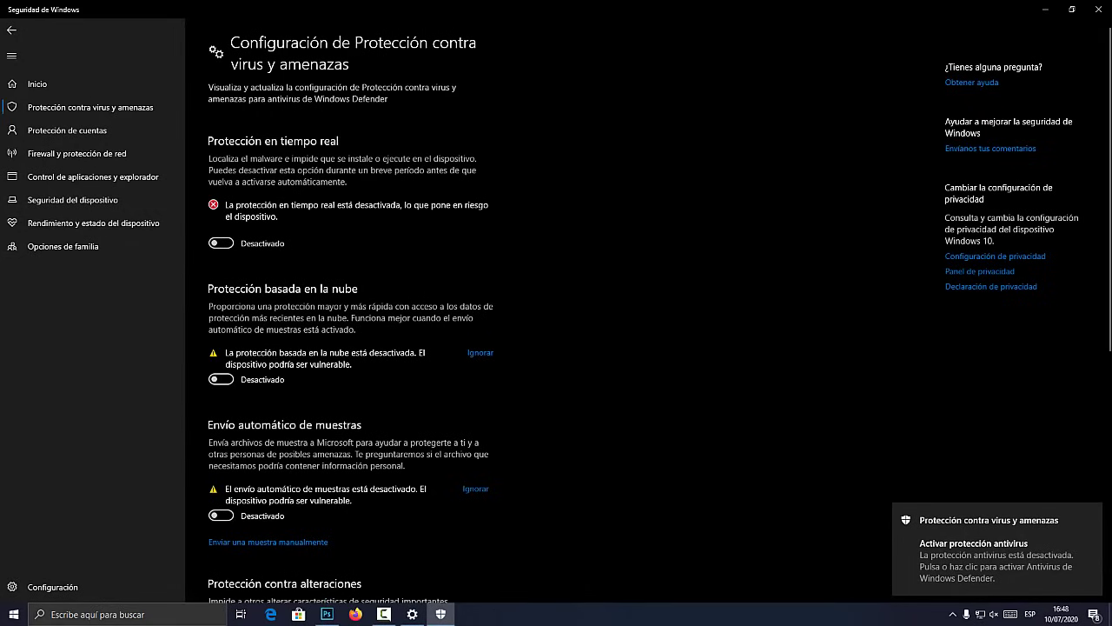
key(super+plus)
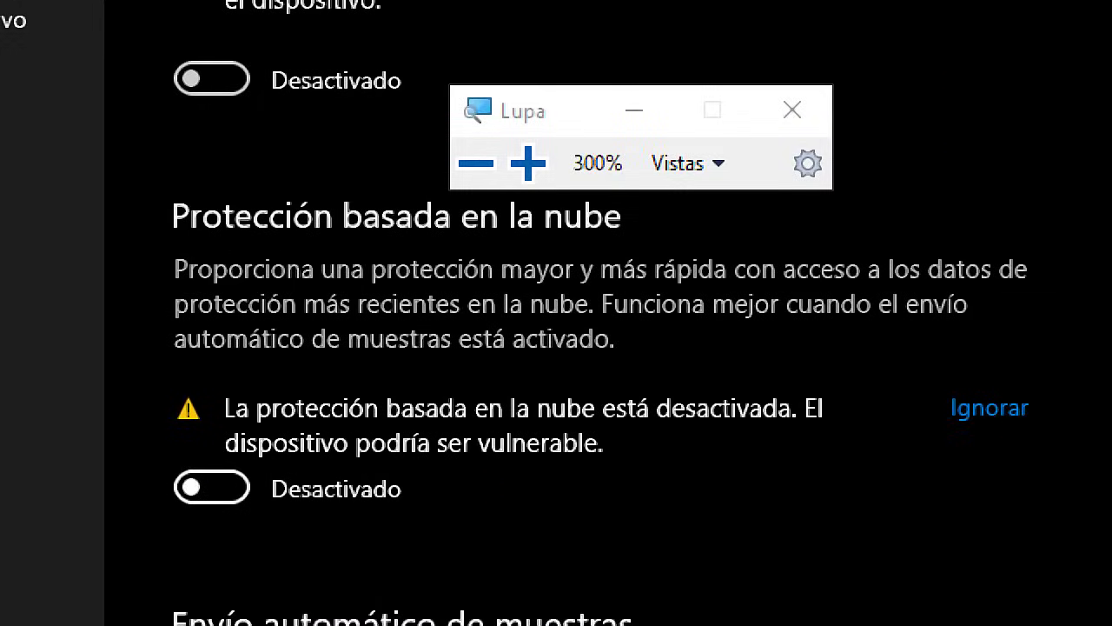
click(212, 487)
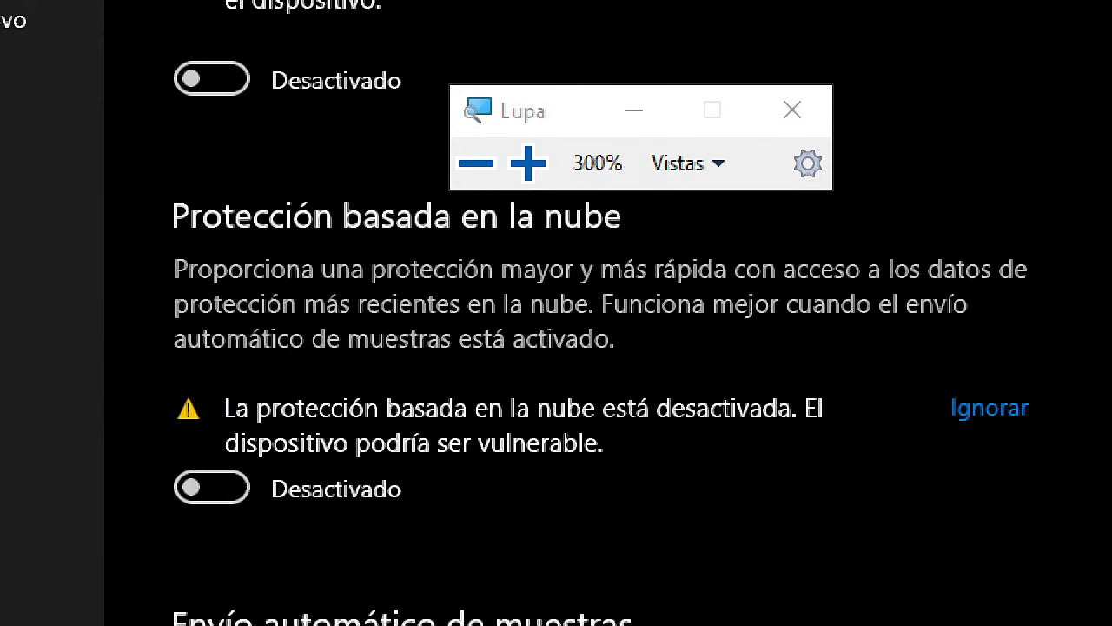
key(super+Escape)
scroll(557, 313, down, 3)
scroll(556, 322, down, 3)
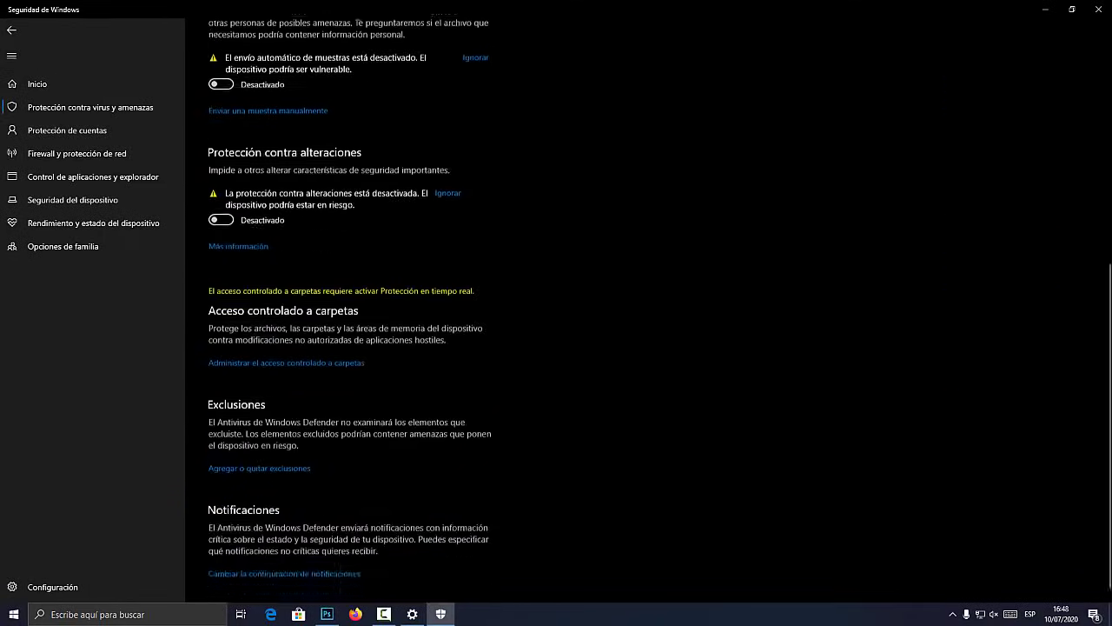
scroll(556, 321, up, 3)
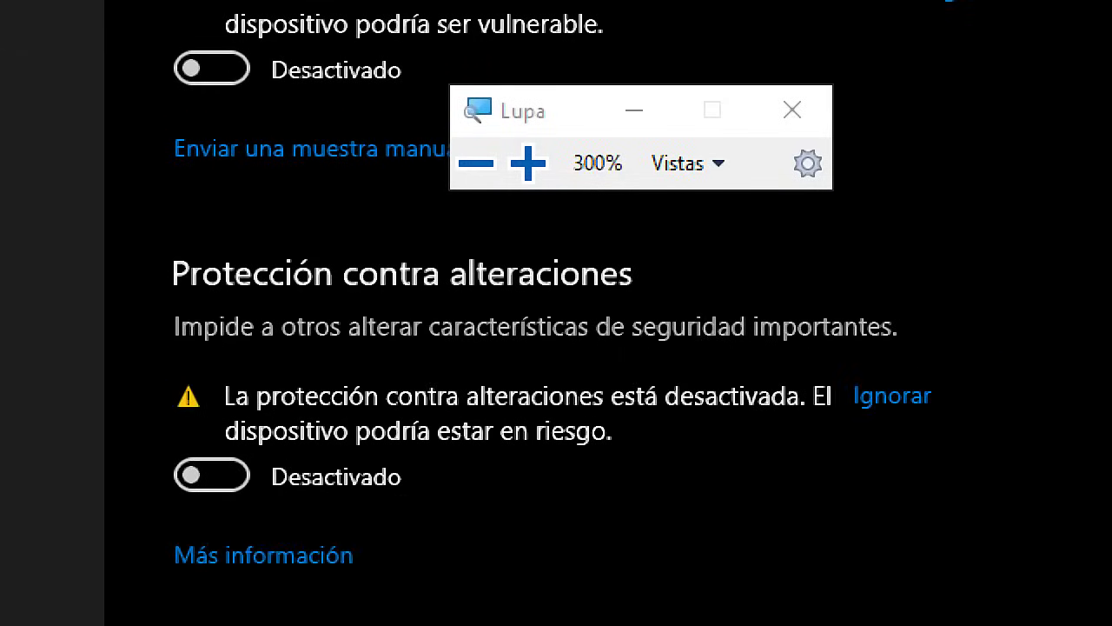
key(super+Escape)
scroll(556, 313, up, 2)
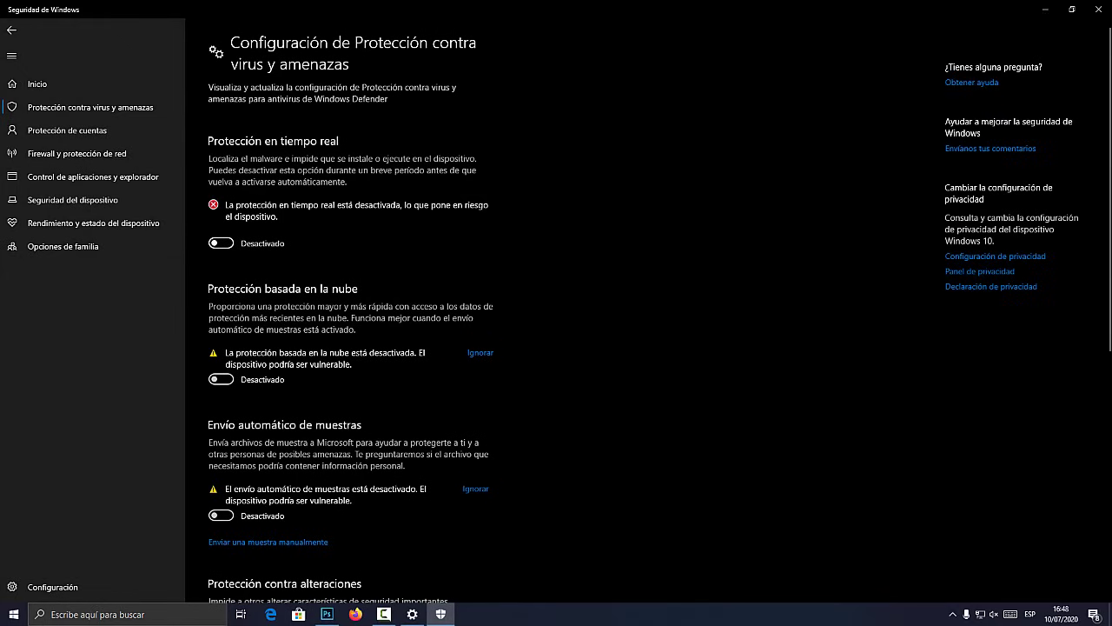
Step: Turn real-time protection (Protección en tiempo real) back on
key(super+plus)
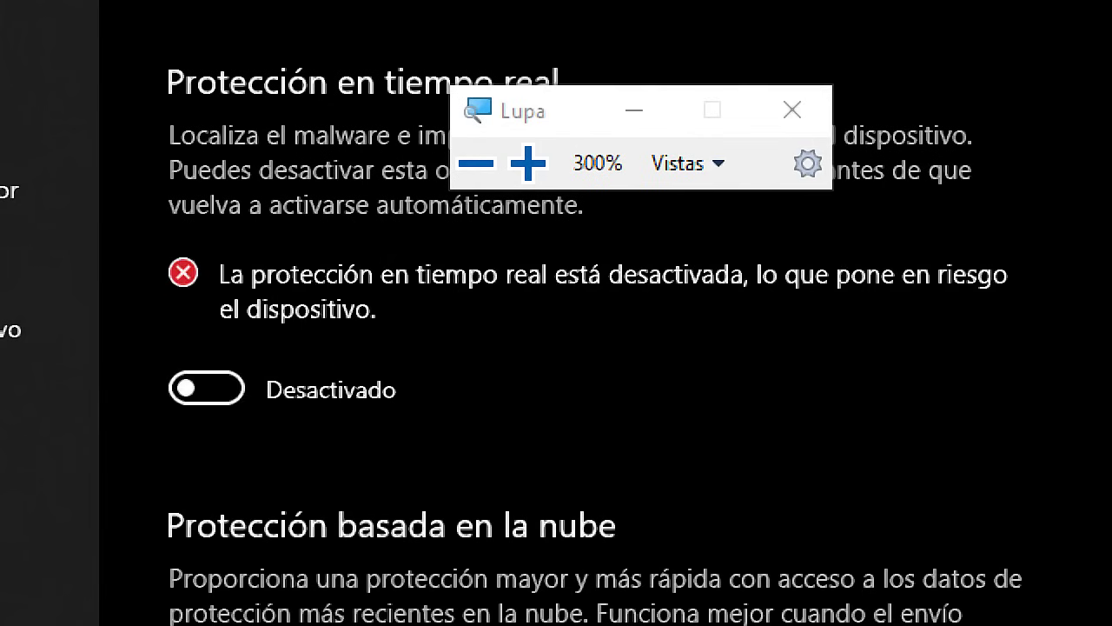
click(206, 388)
key(super+Escape)
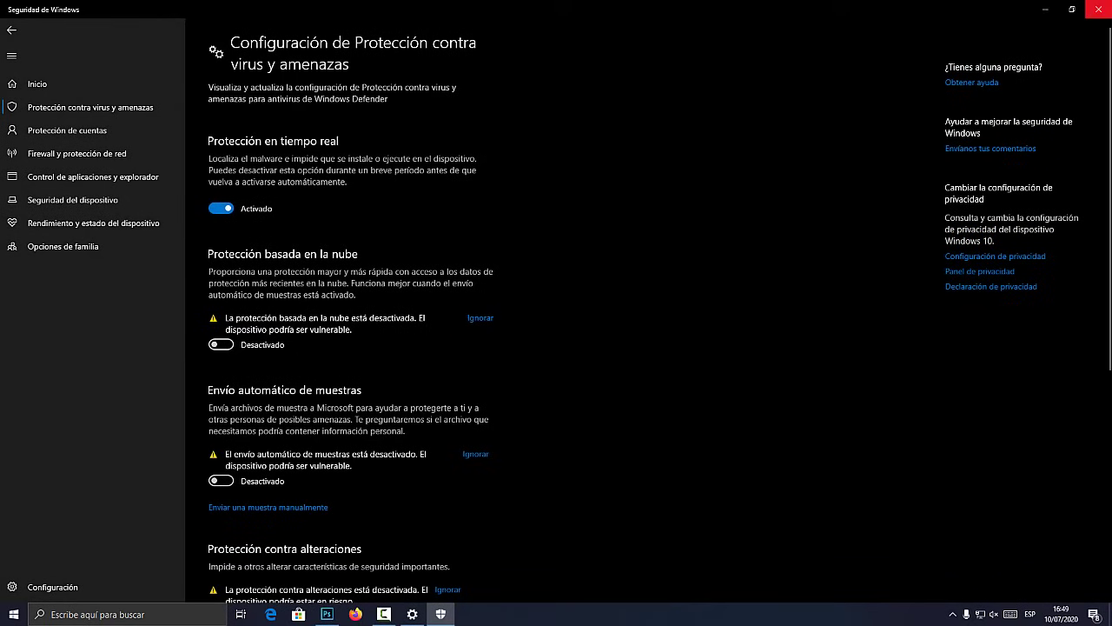
Step: Close the Seguridad de Windows and Configuración windows to return to the desktop
click(1099, 9)
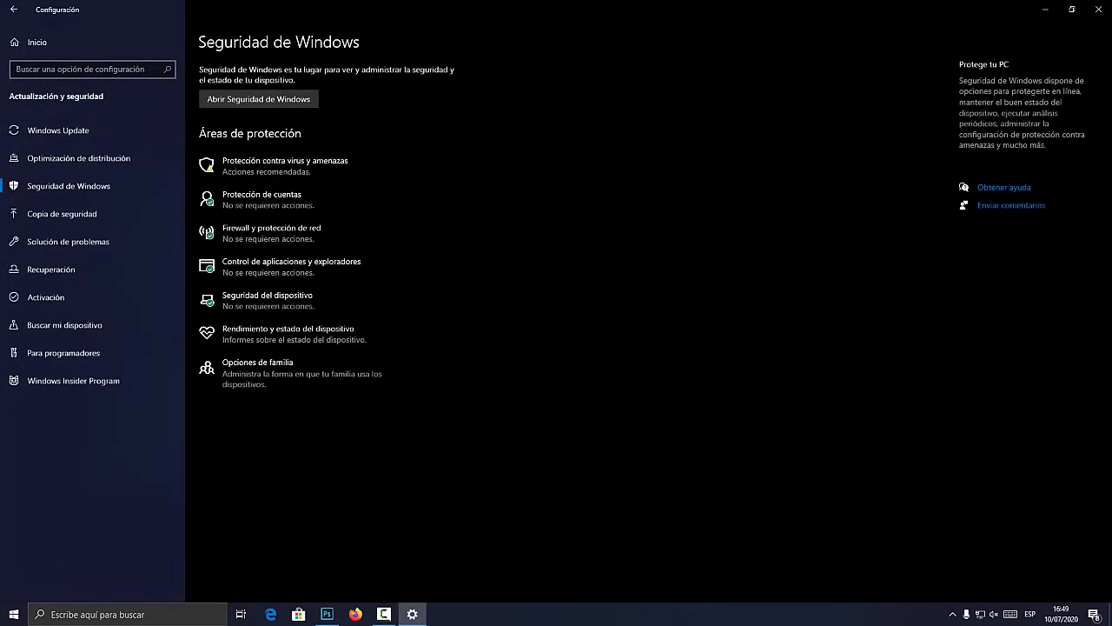
click(1098, 8)
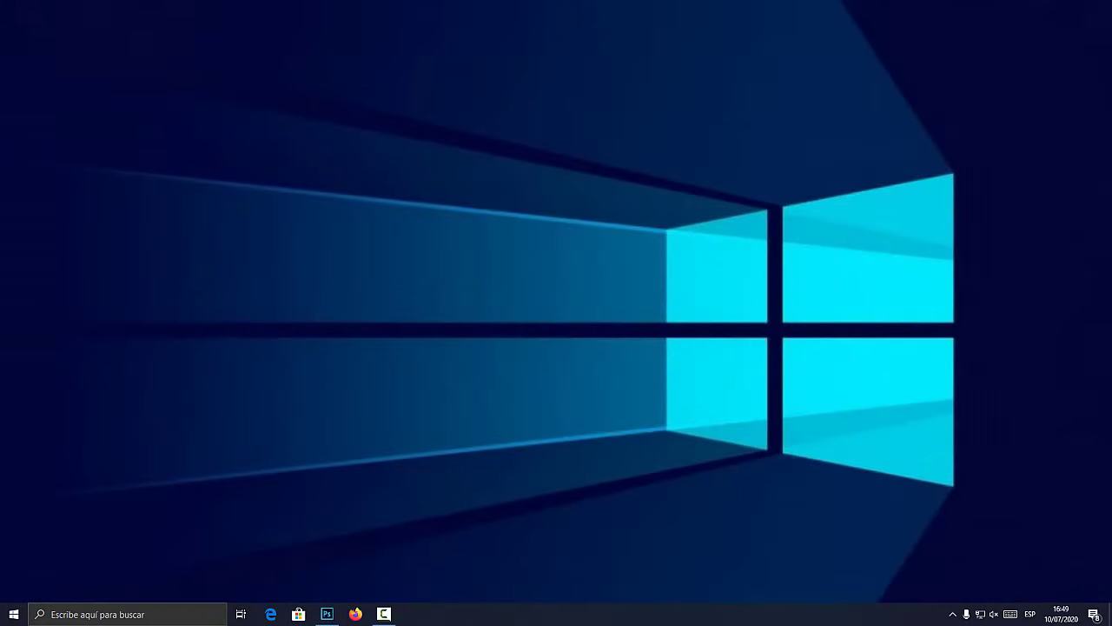
Step: Switch to Photoshop, mark keys on the keyboard picture at 100% with the Brush tool, and minimize the program
click(327, 614)
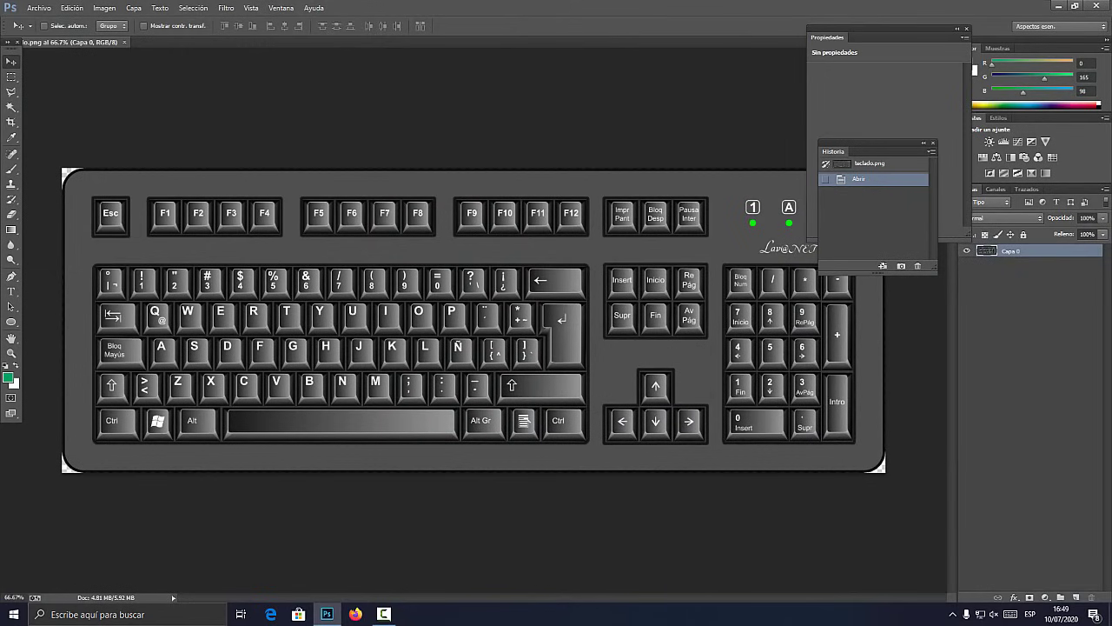
key(ctrl+plus)
drag(474, 320, 555, 335)
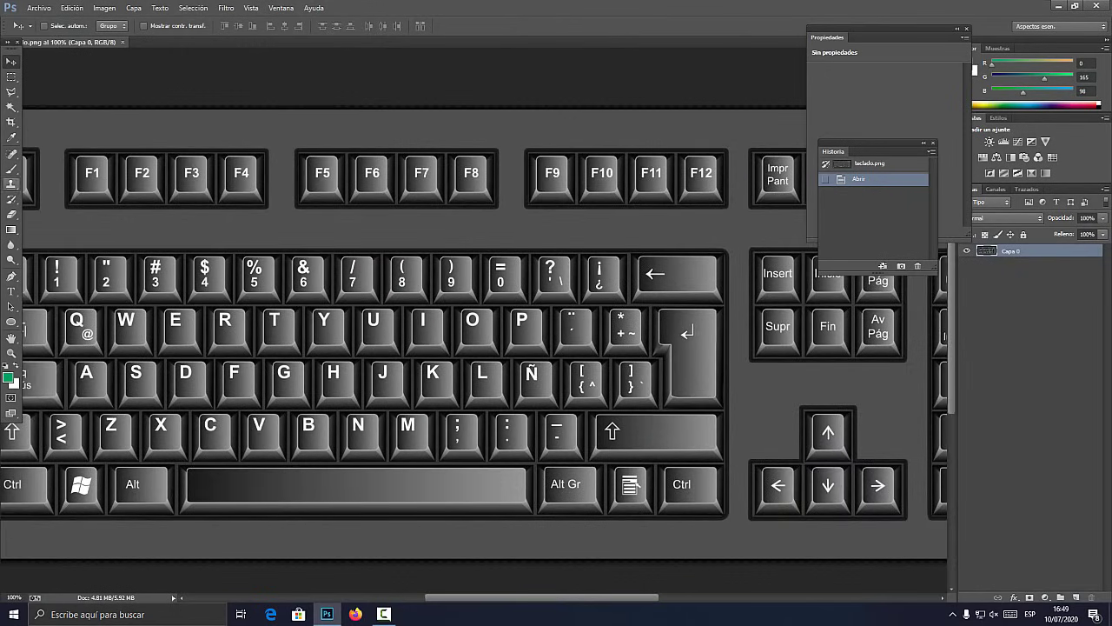
key(b)
mouse_move(103, 452)
mouse_down()
mouse_move(51, 469)
mouse_move(90, 523)
mouse_move(97, 447)
mouse_move(229, 441)
mouse_up()
mouse_move(391, 298)
mouse_down()
mouse_move(326, 317)
mouse_move(387, 315)
mouse_move(384, 299)
mouse_up()
click(1057, 5)
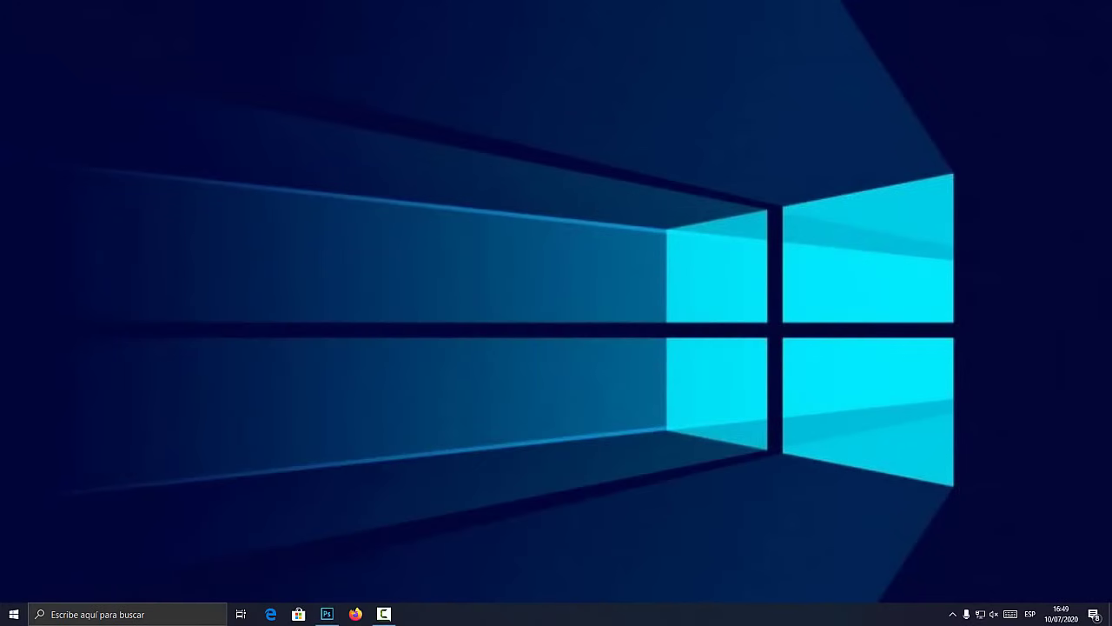
Step: Open the Ejecutar dialog, clear its command field, and open Bloc de notas alongside it
key(super+r)
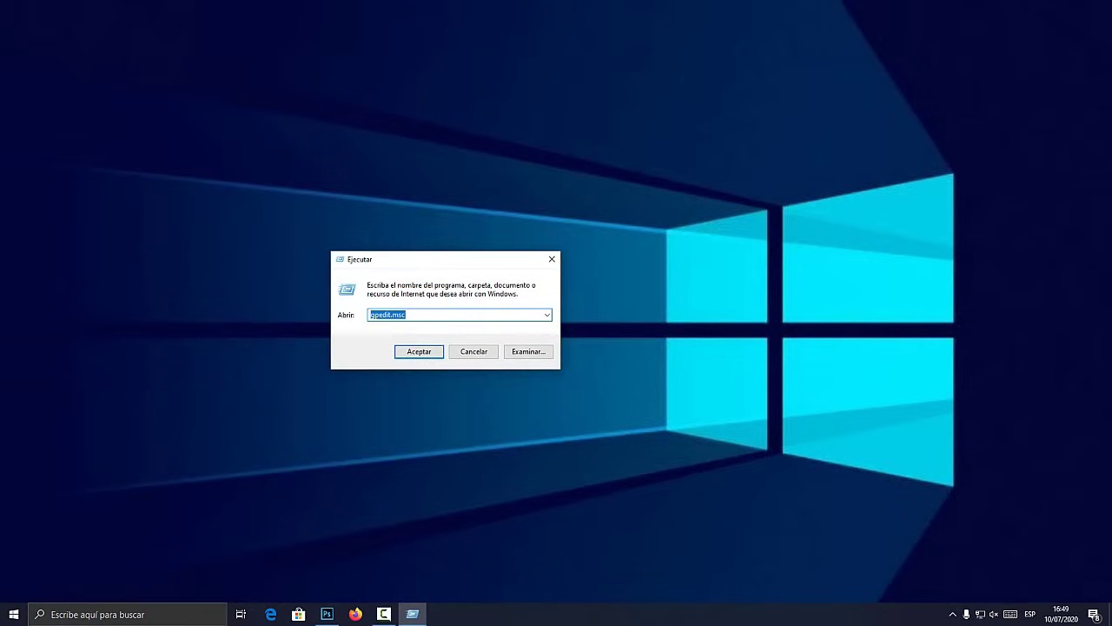
key(BackSpace)
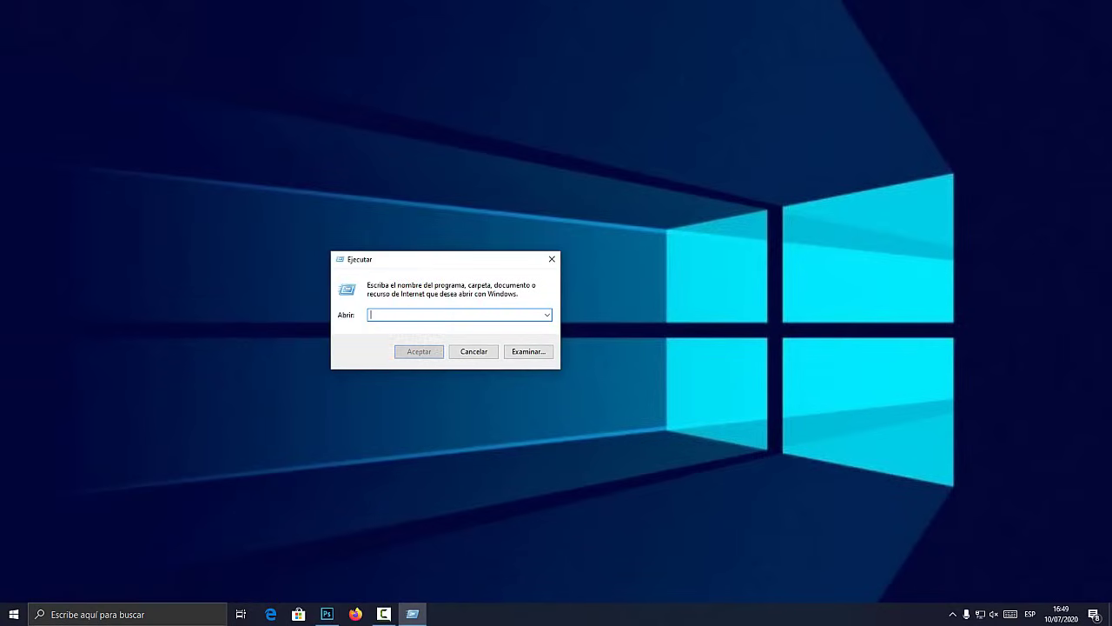
key(super)
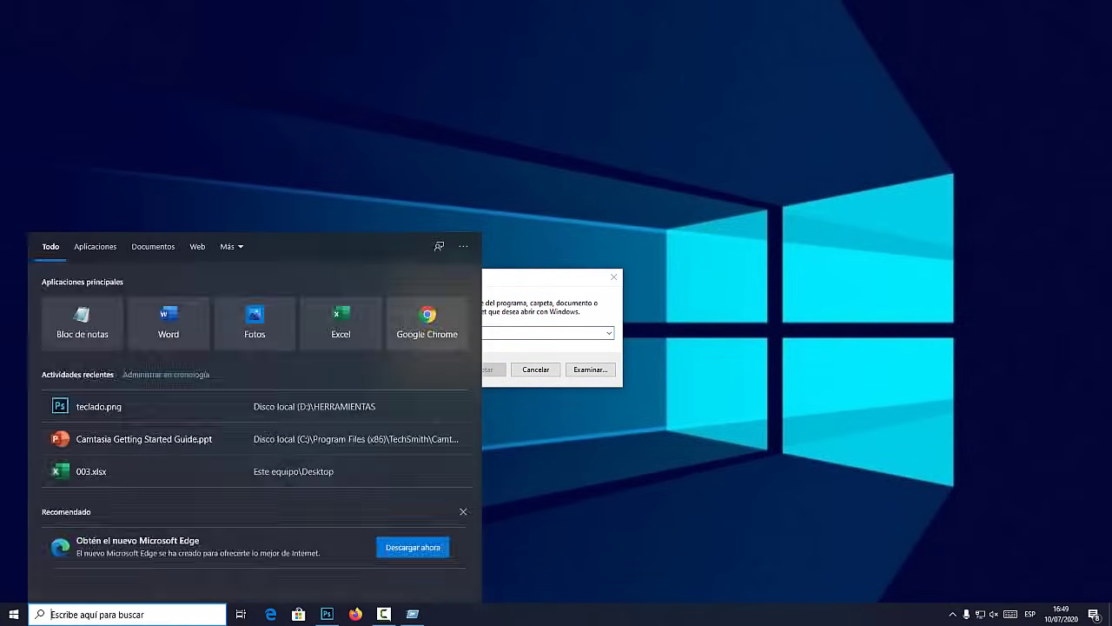
text(bloc)
key(Return)
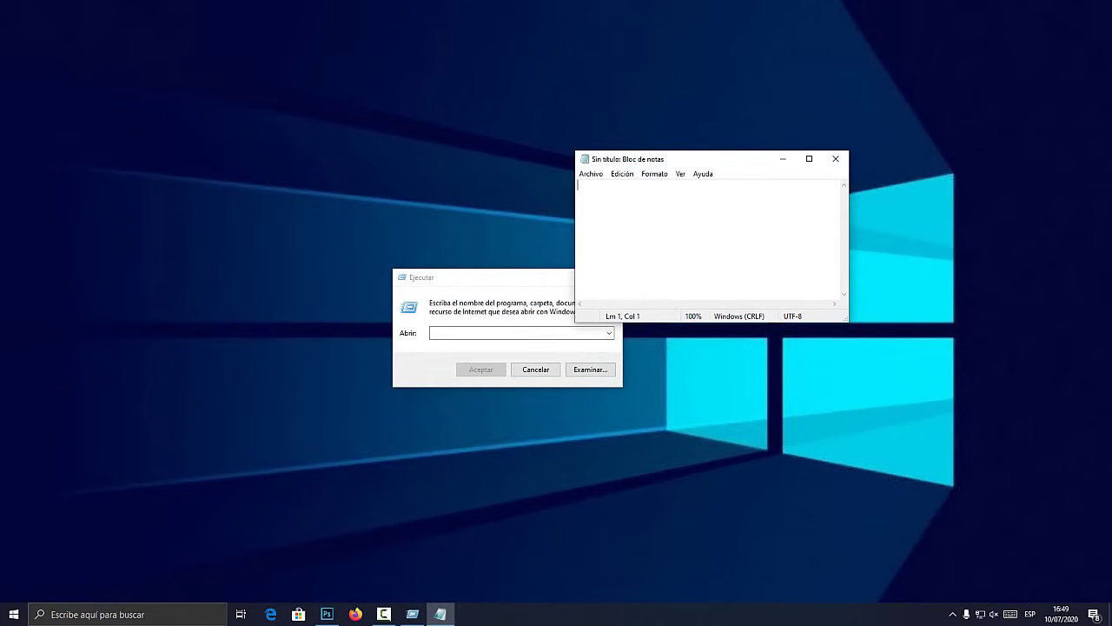
Step: Set the Bloc de notas font size to 22 and widen its window
click(654, 173)
click(683, 199)
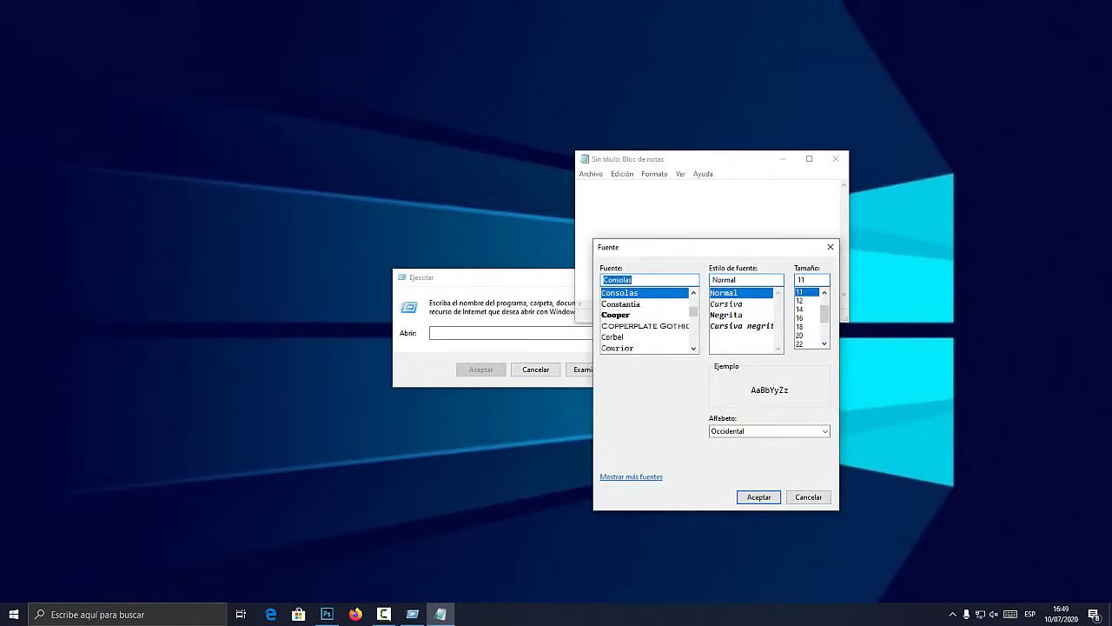
click(801, 344)
click(758, 496)
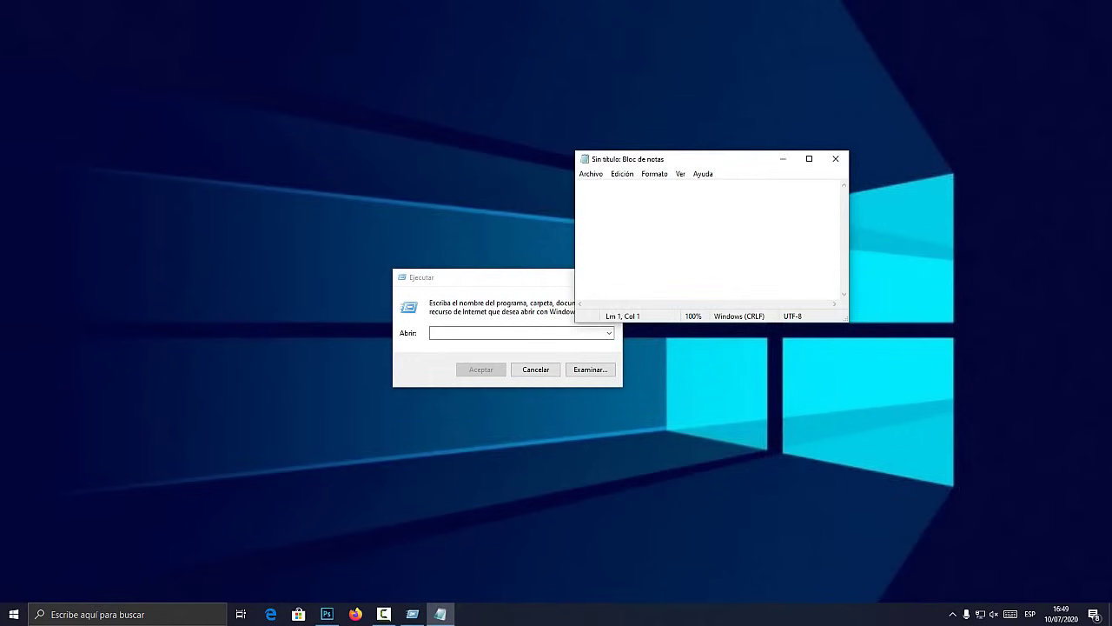
drag(848, 236, 1053, 236)
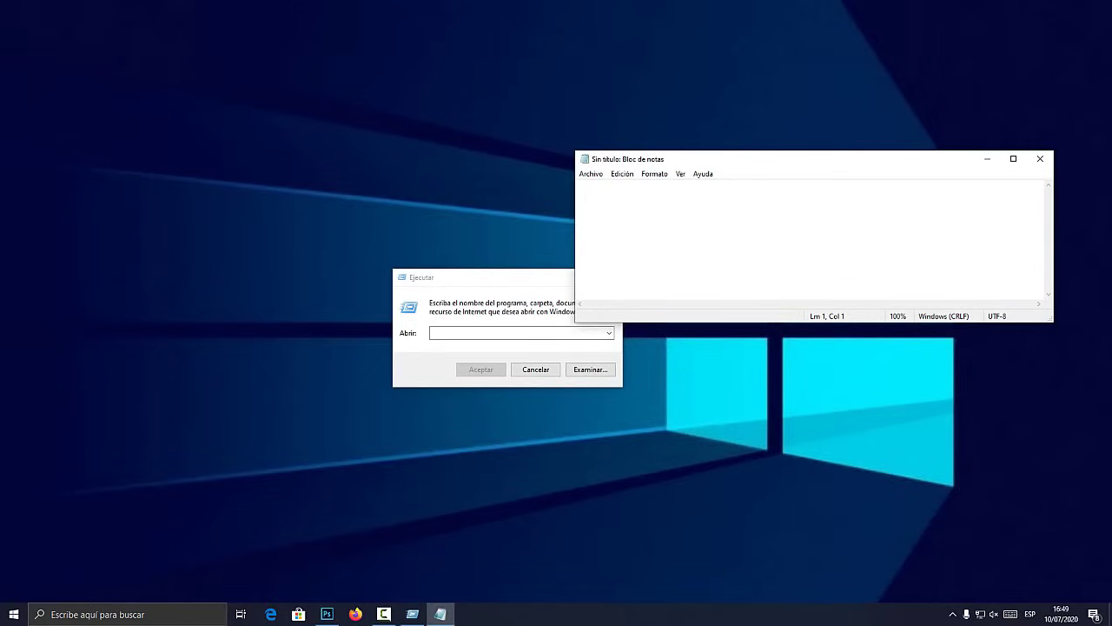
Step: Write "gpedit.msc" in the note and enlarge its font to size 48
text(gpedit)
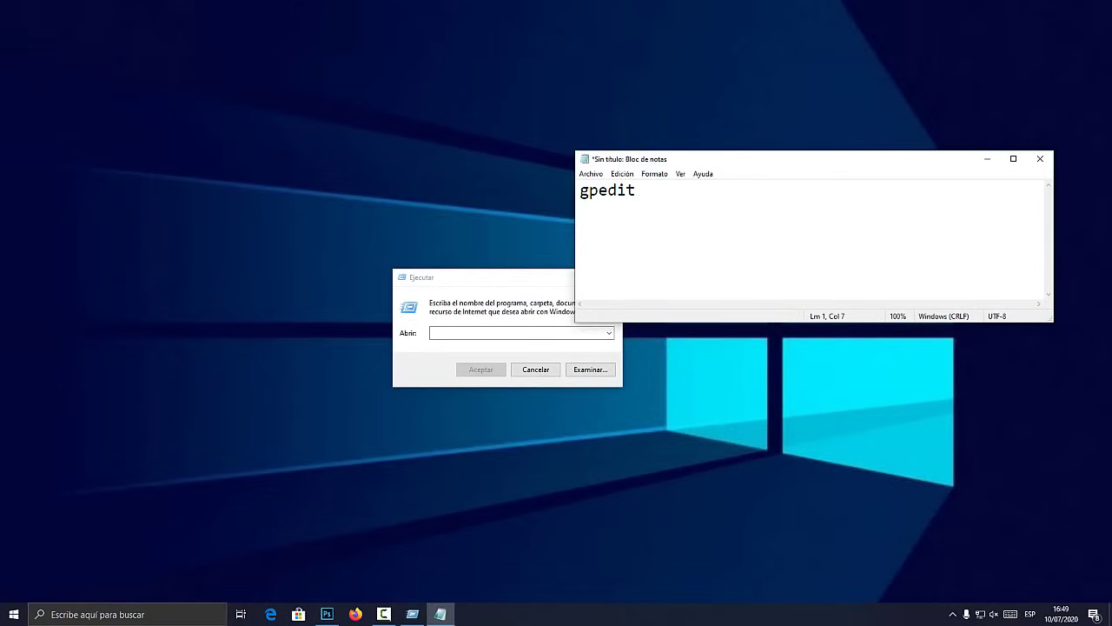
text(.msc)
key(shift+Home)
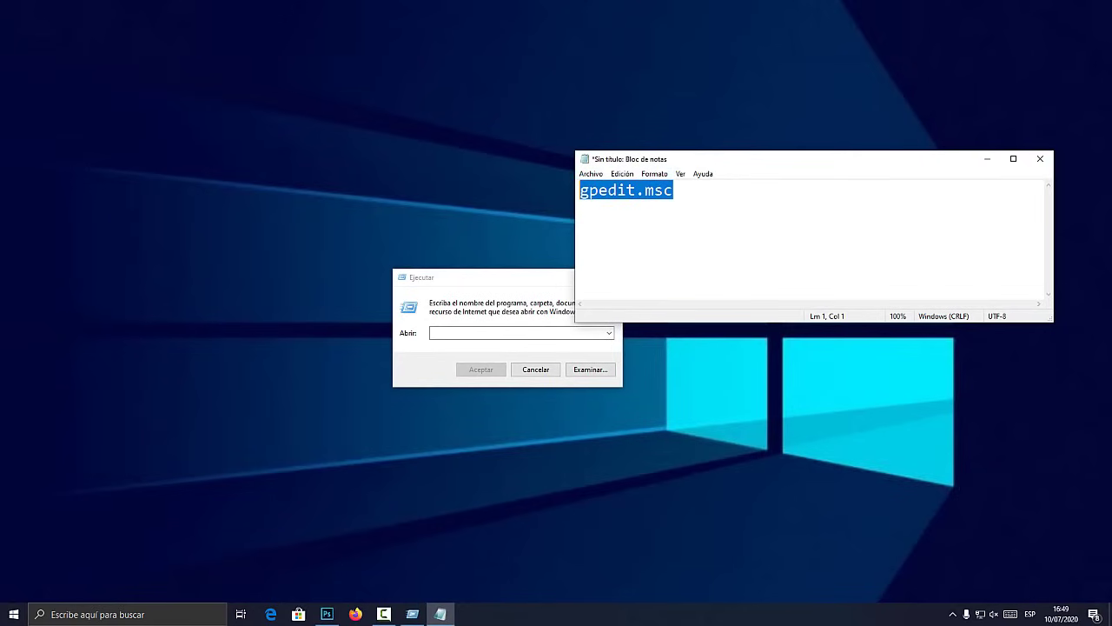
key(alt+e)
key(Right)
key(Down)
key(Return)
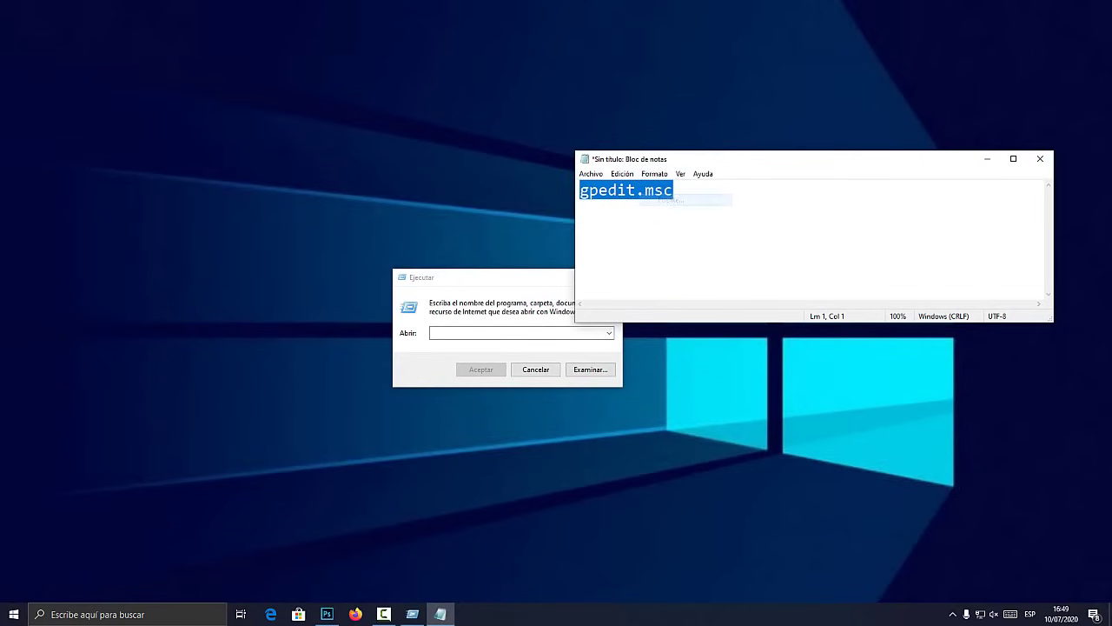
click(799, 335)
click(759, 497)
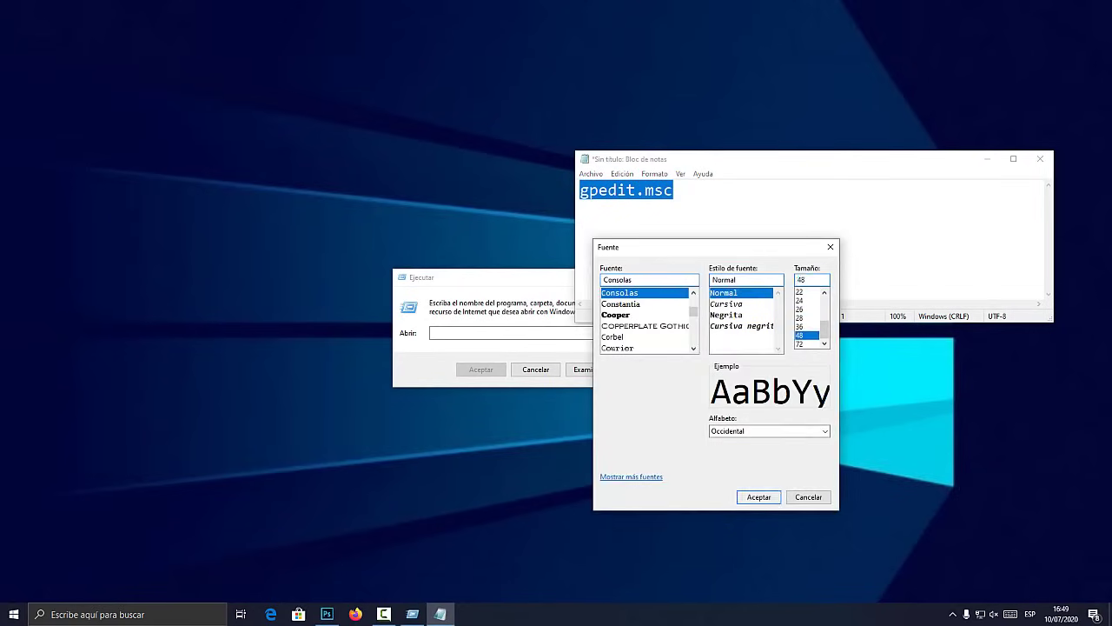
Step: Copy gpedit.msc from the note and run it from the Ejecutar dialog
click(747, 202)
key(End)
key(shift+Home)
key(ctrl+c)
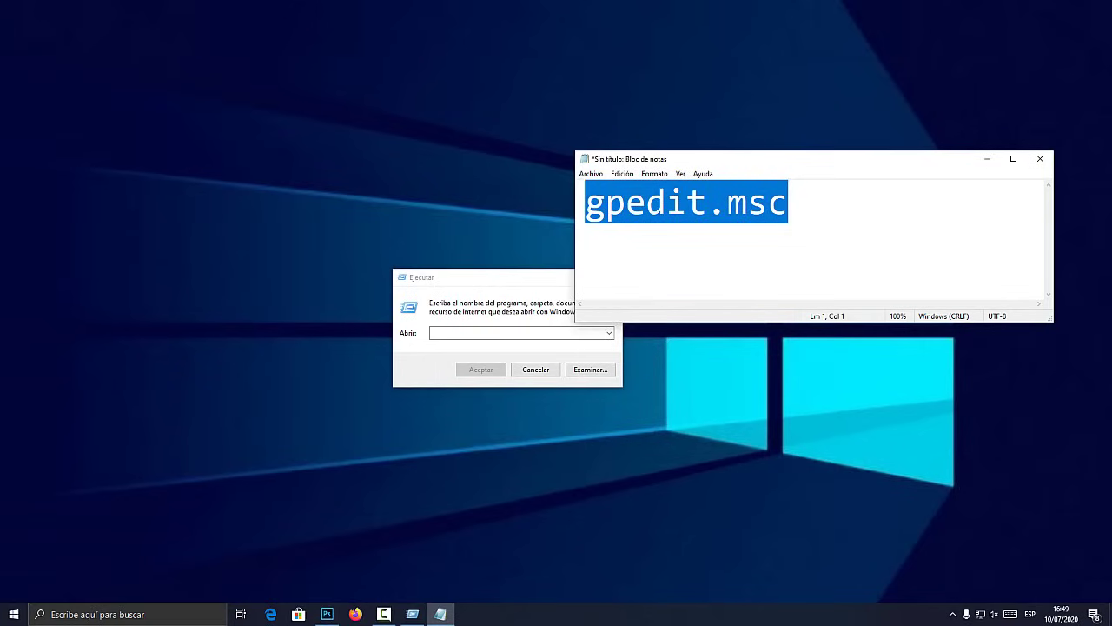
key(alt+Tab)
drag(508, 277, 414, 267)
key(ctrl+v)
key(Return)
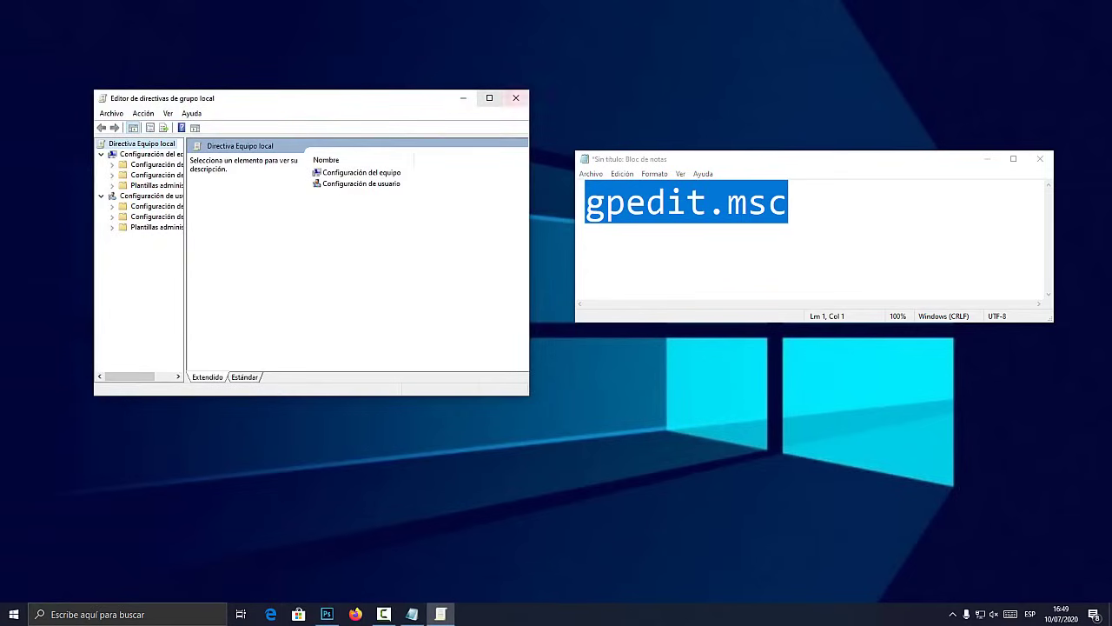
Step: Maximize the group policy editor, widen its tree, and expand Plantillas administrativas > Componentes de Windows under Configuración del equipo
click(489, 97)
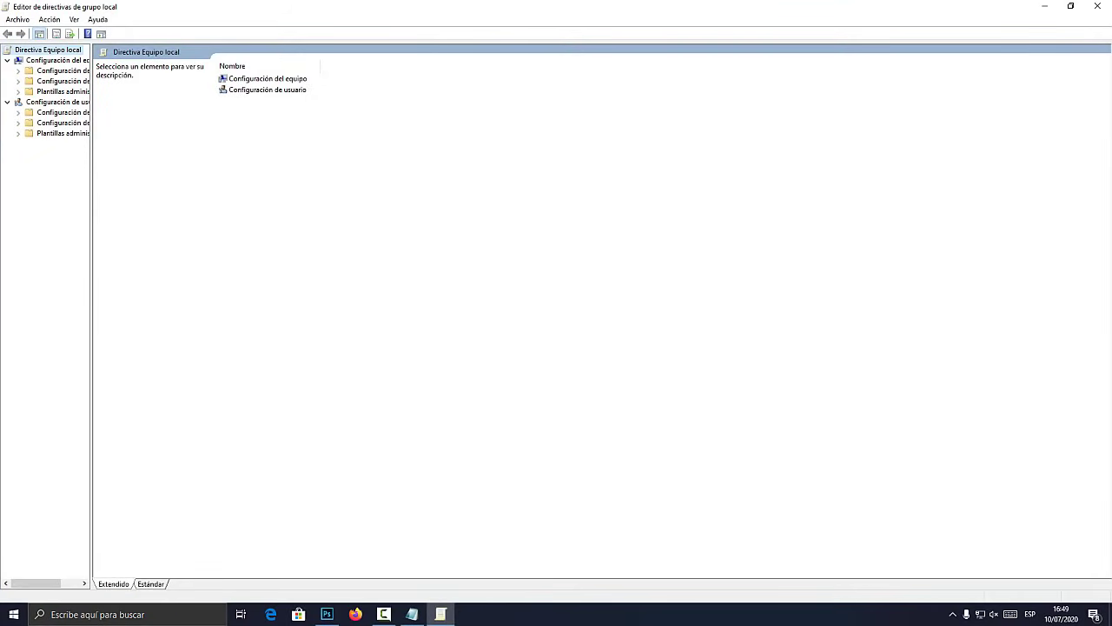
drag(92, 174, 232, 174)
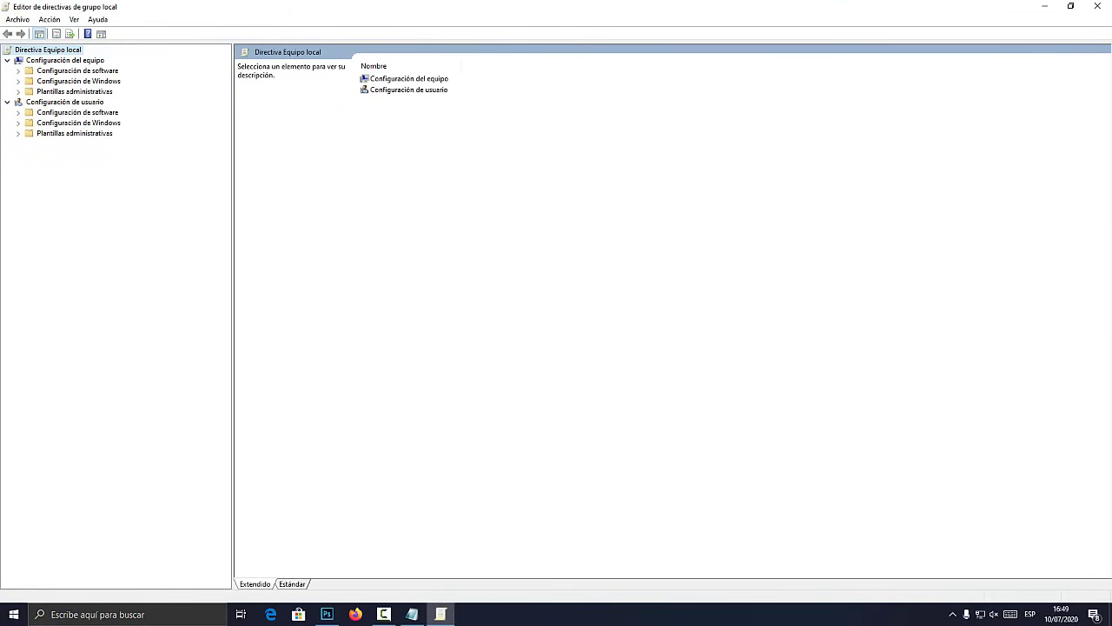
key(super+plus)
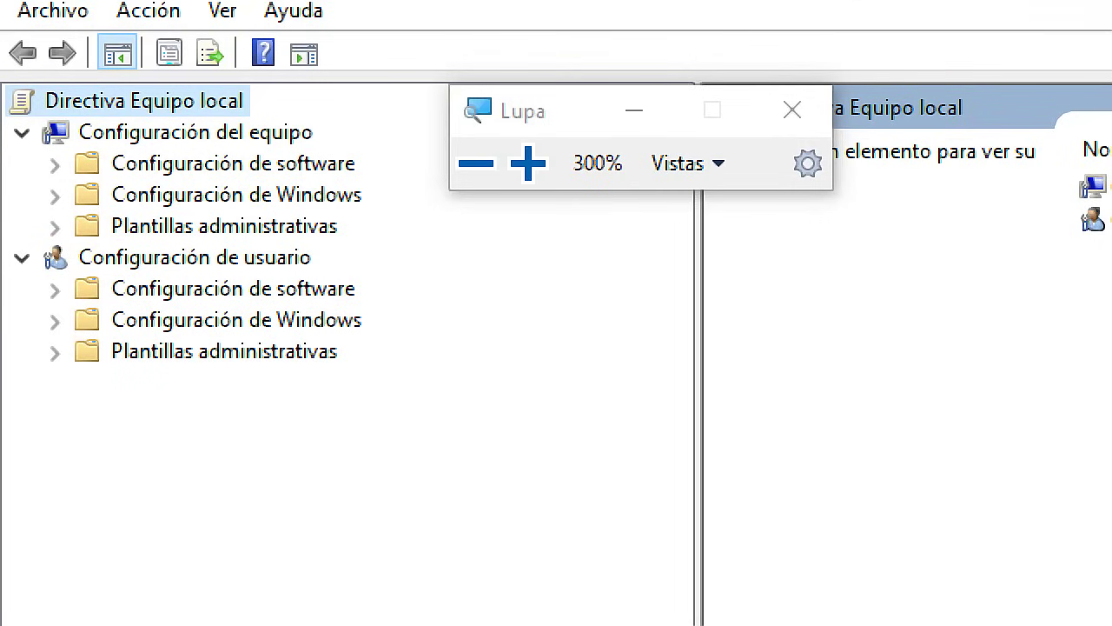
click(54, 226)
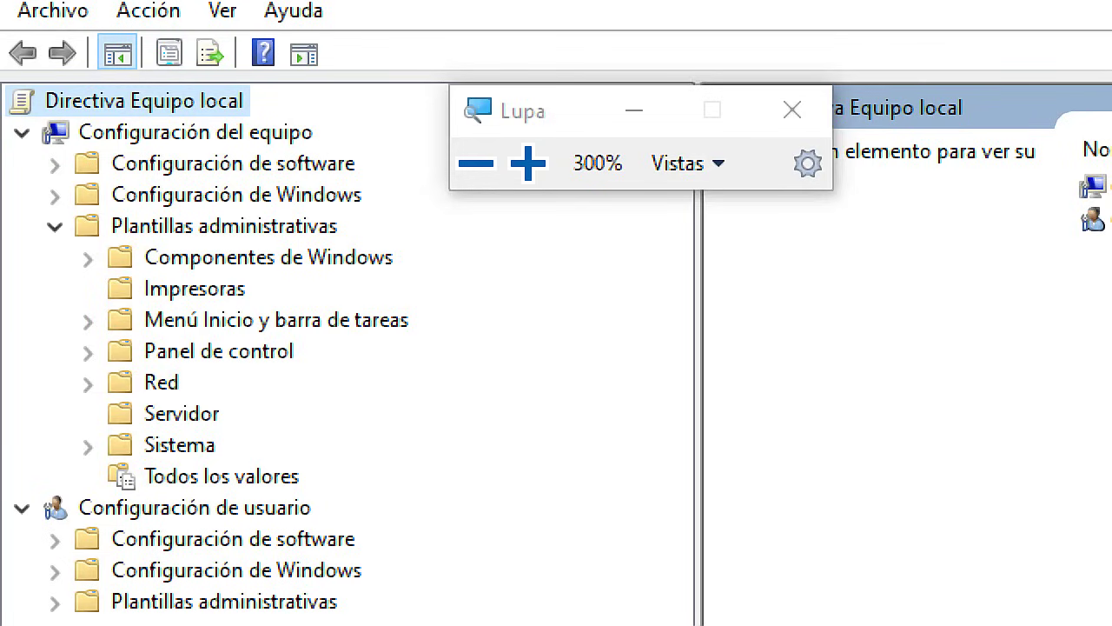
click(86, 258)
key(super+Escape)
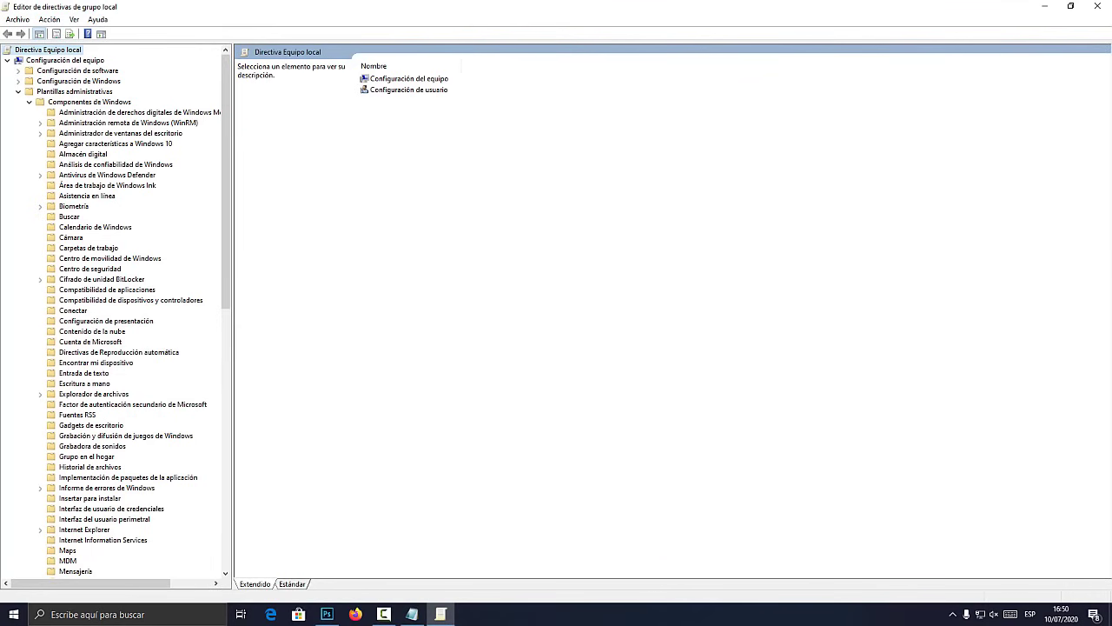
Step: Open the Antivirus de Windows Defender folder inside Componentes de Windows
click(89, 102)
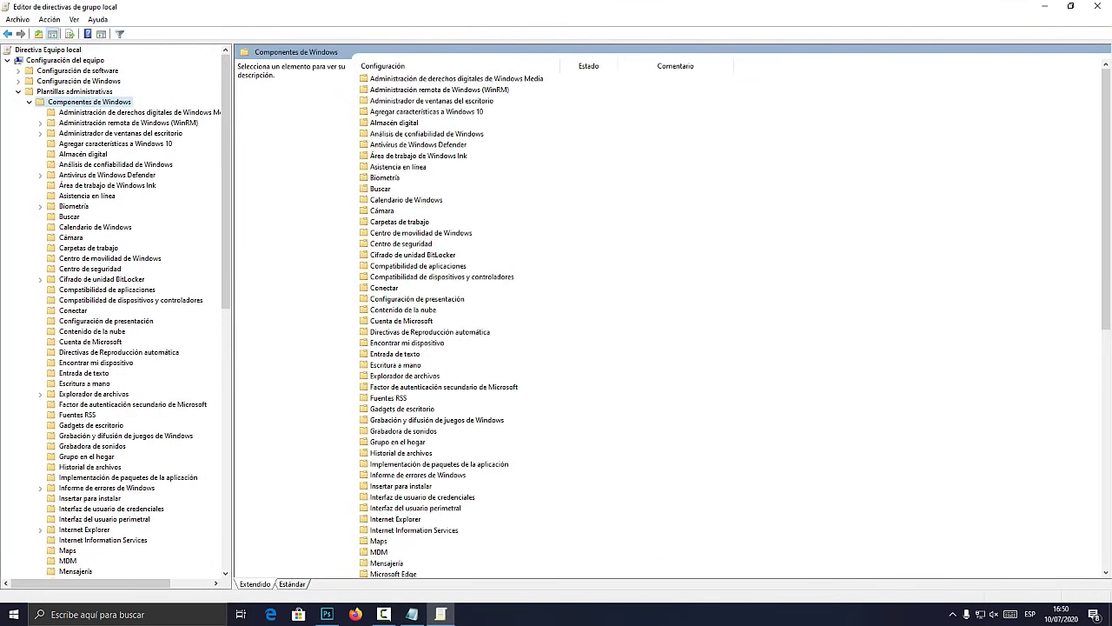
click(107, 175)
key(super+plus)
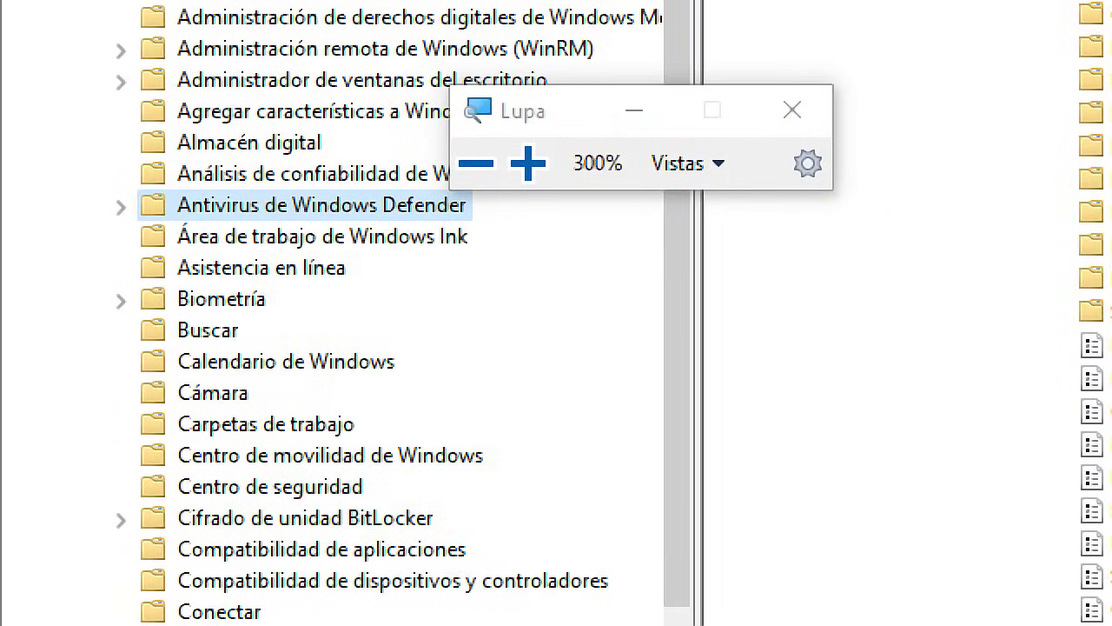
key(super+Escape)
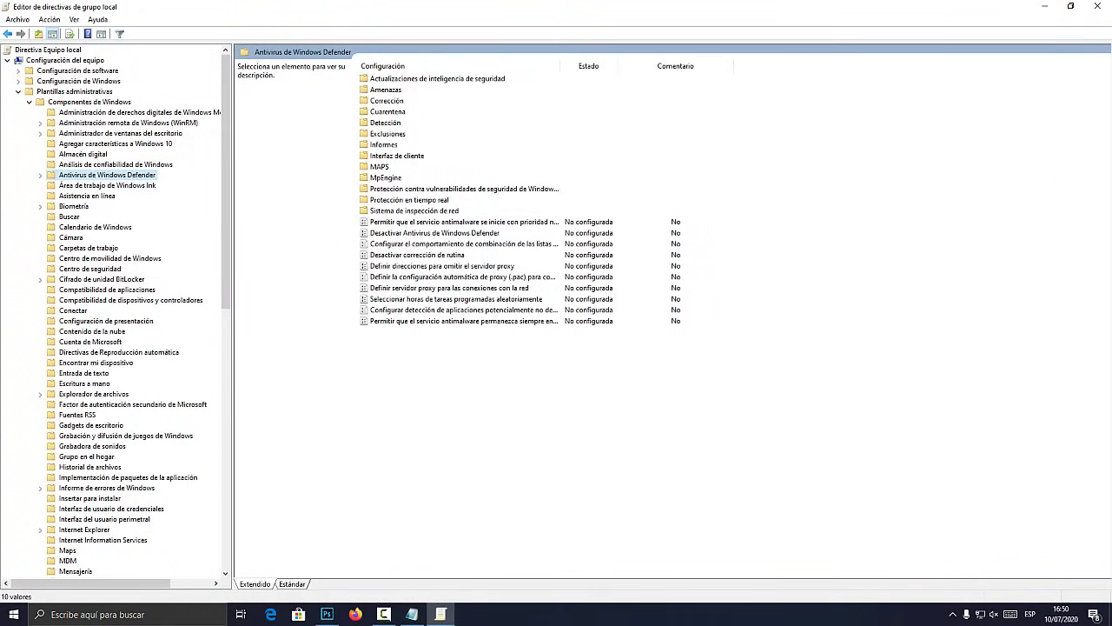
Step: Retrace the magnified path from Plantillas administrativas through Componentes de Windows to Antivirus de Windows Defender
key(super+plus)
click(74, 91)
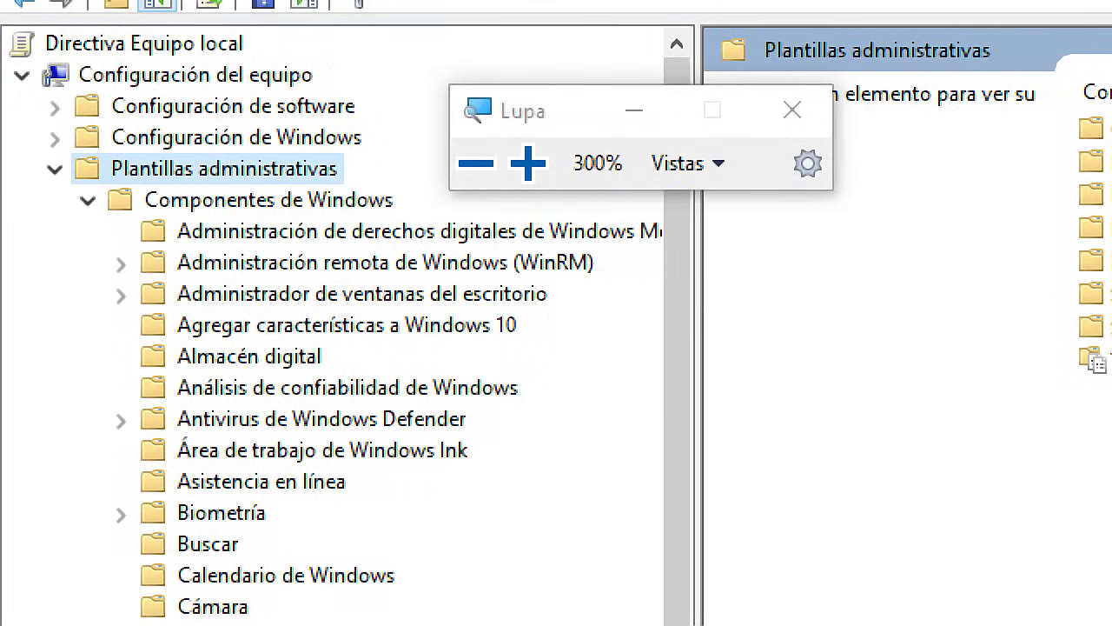
click(250, 200)
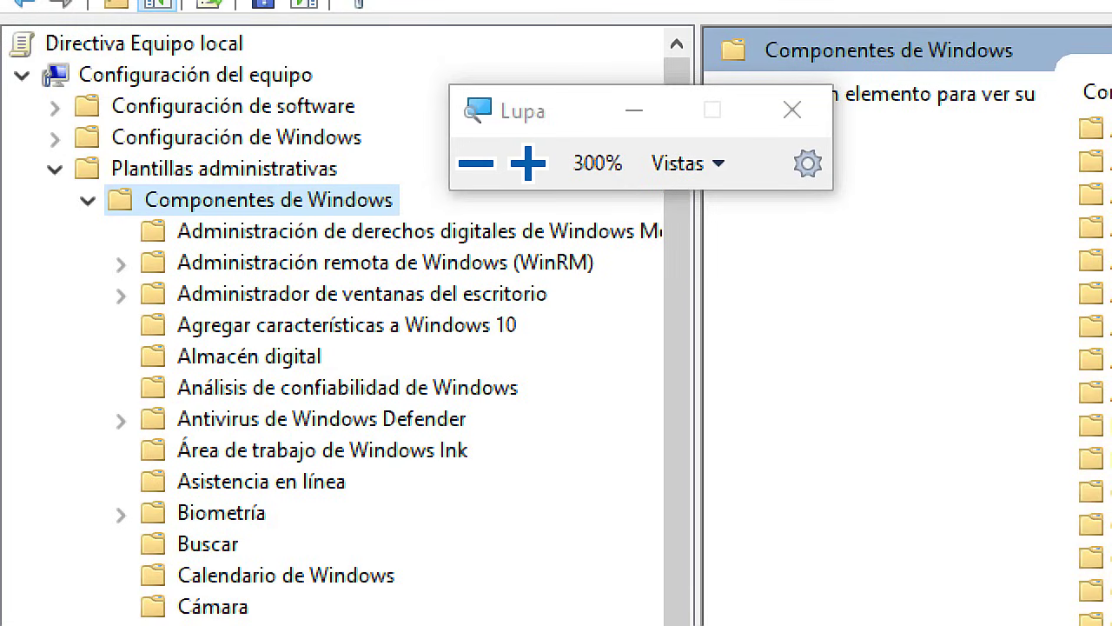
click(321, 419)
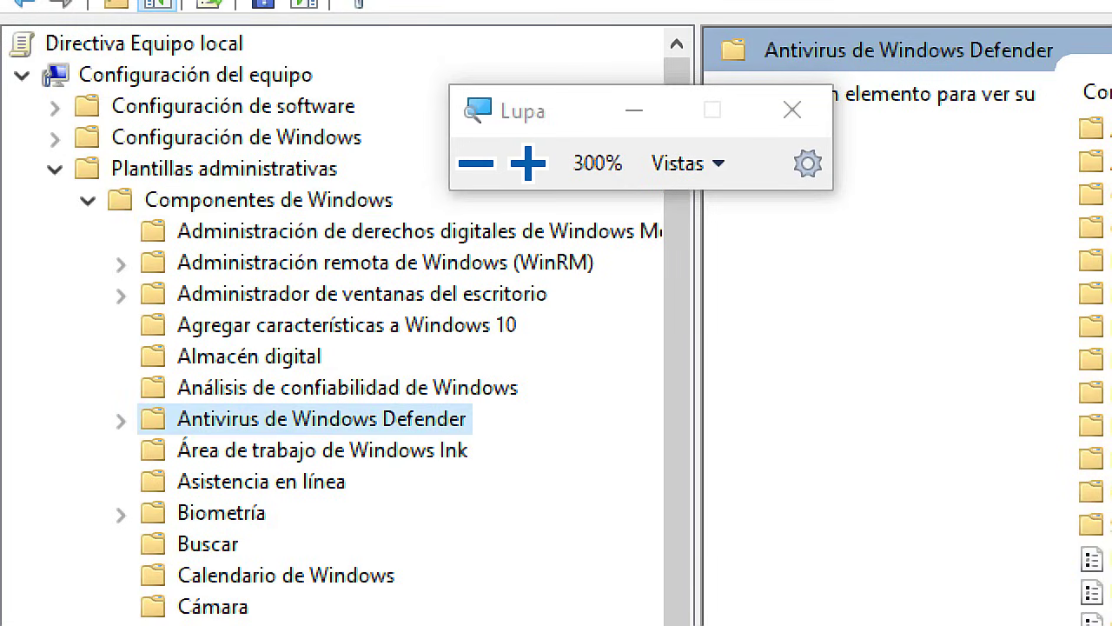
key(super+Escape)
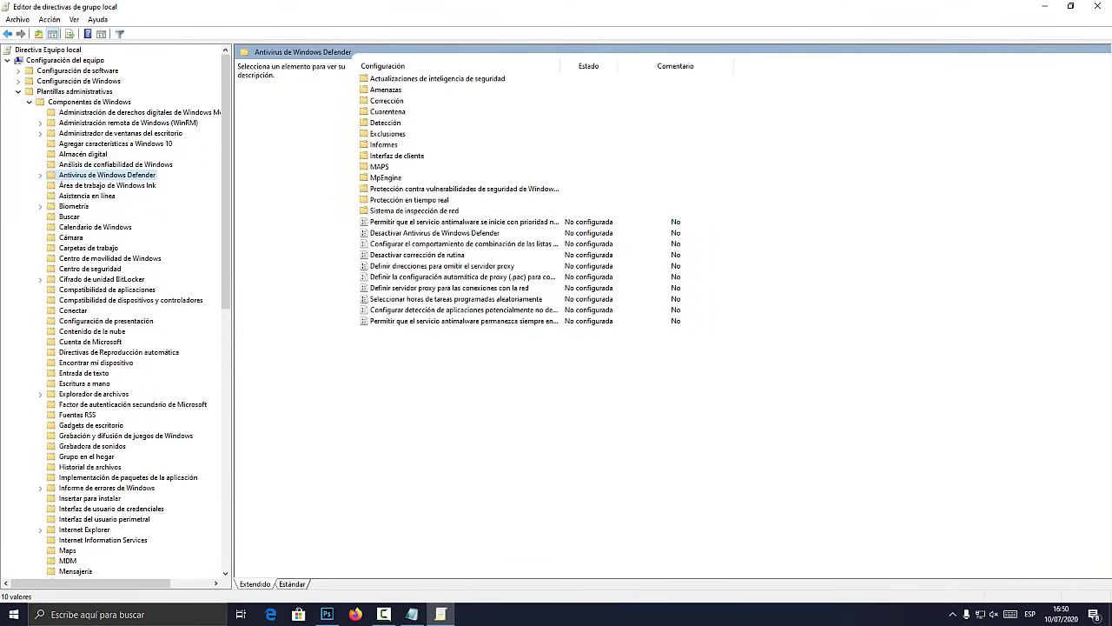
Step: Open the Desactivar Antivirus de Windows Defender policy, choose Habilitada, and close its window without applying the change
key(super+plus)
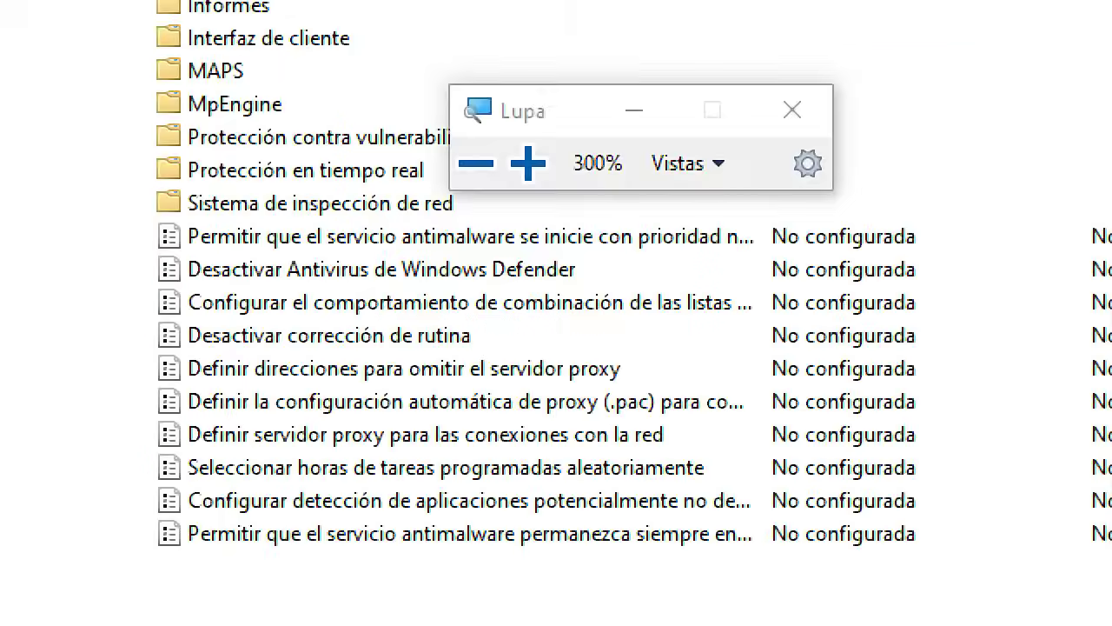
click(381, 269)
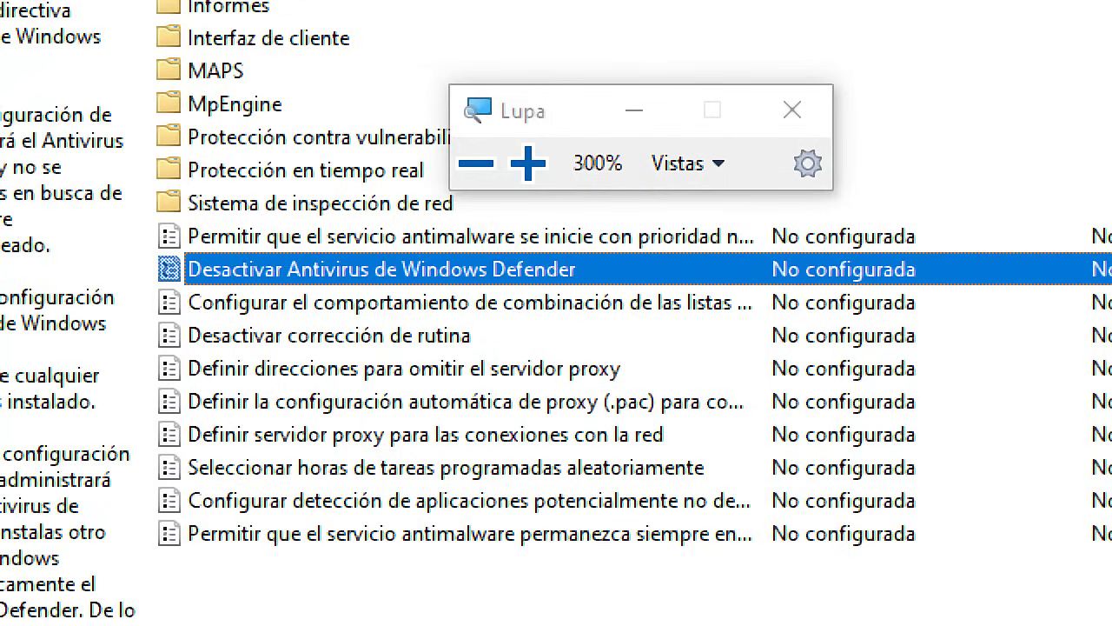
key(super+Escape)
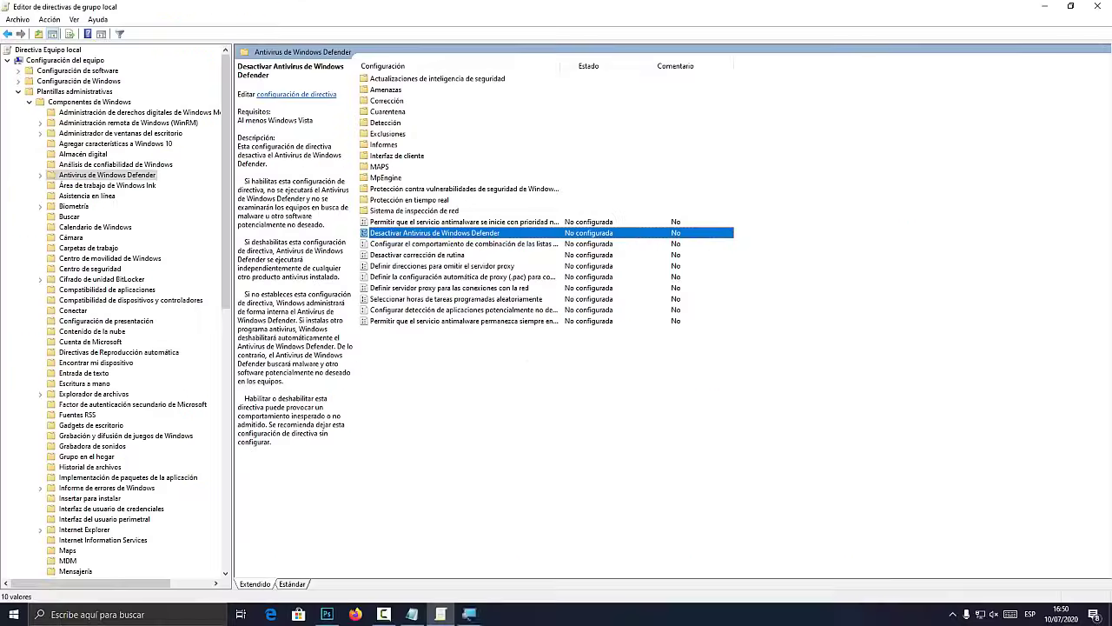
key(Return)
drag(338, 144, 571, 95)
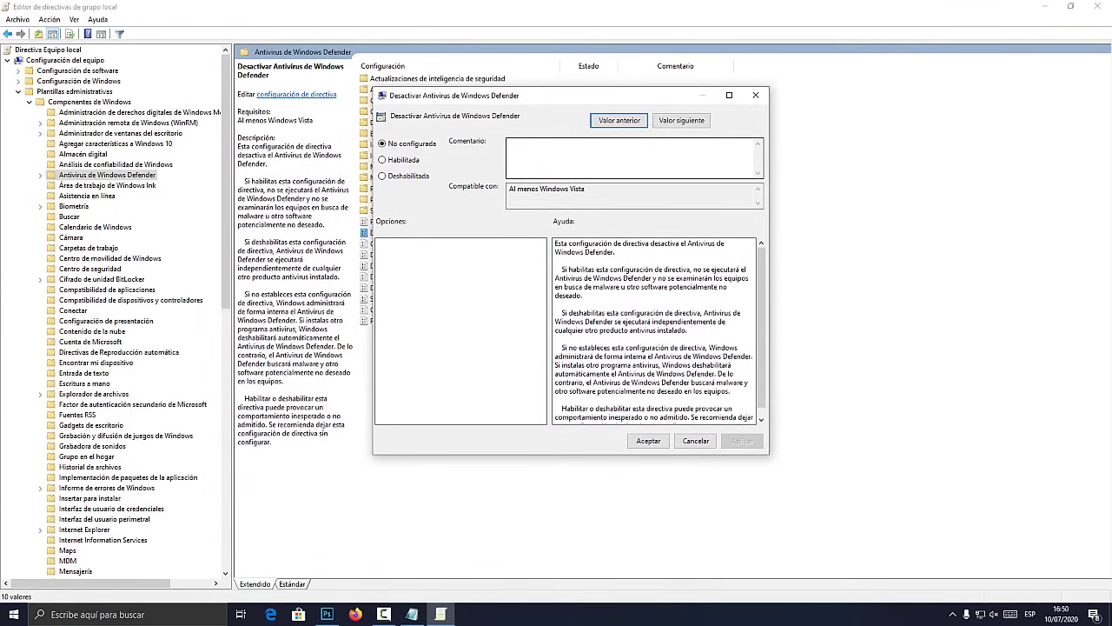
key(super+plus)
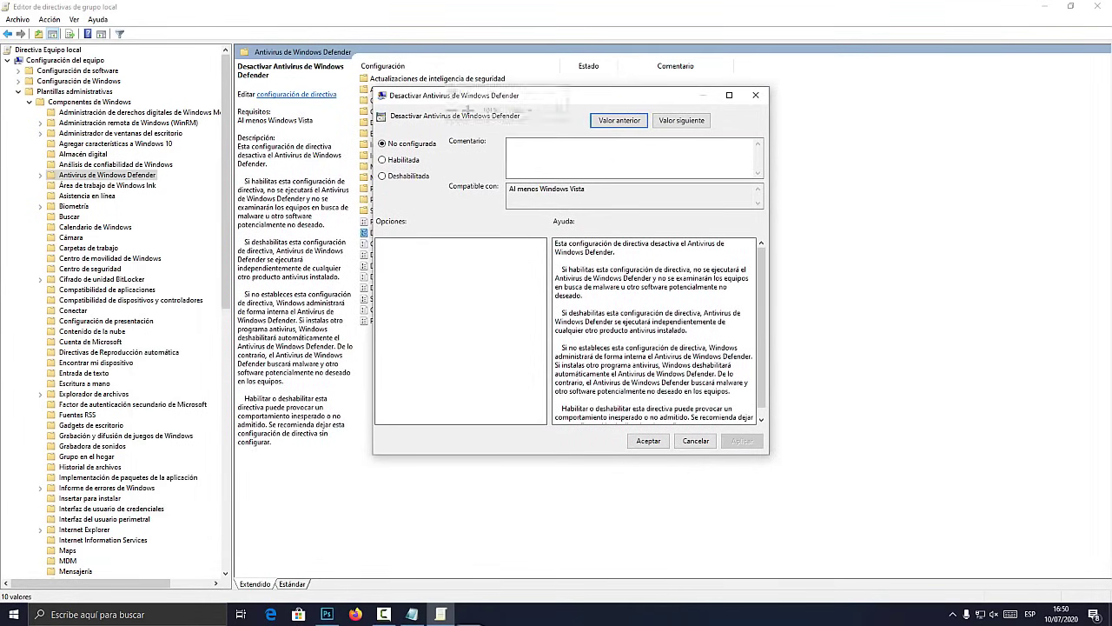
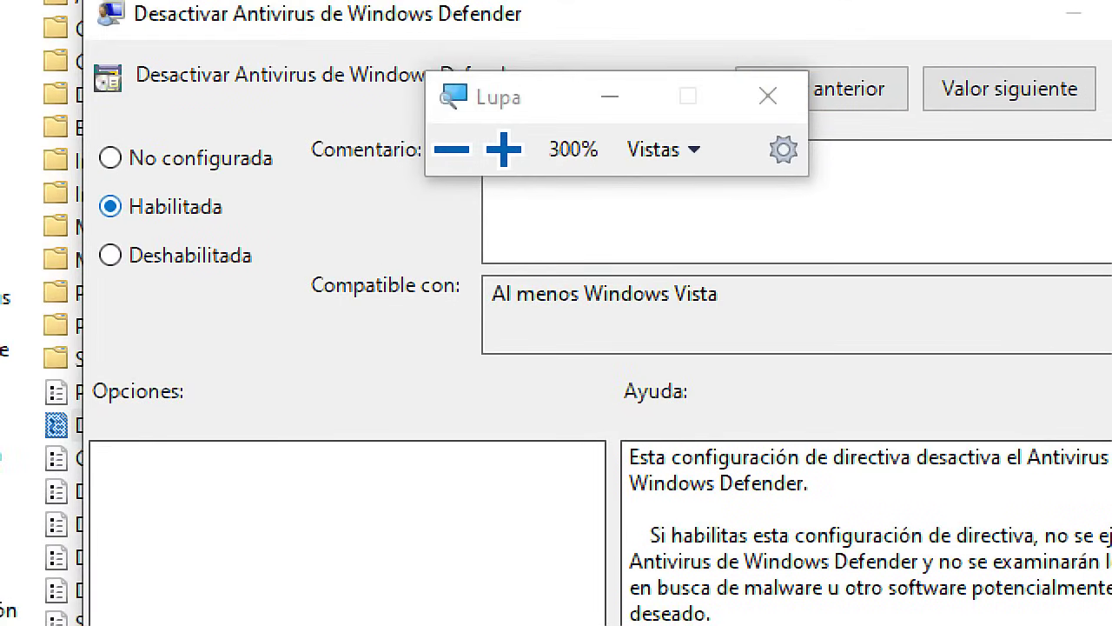
key(super+Escape)
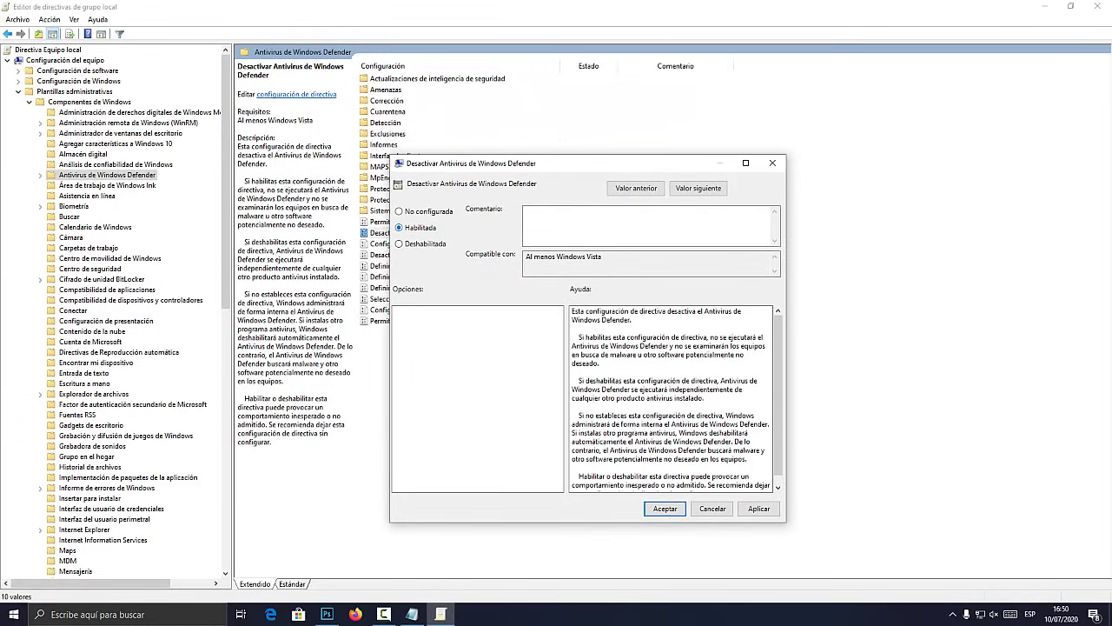
key(super+plus)
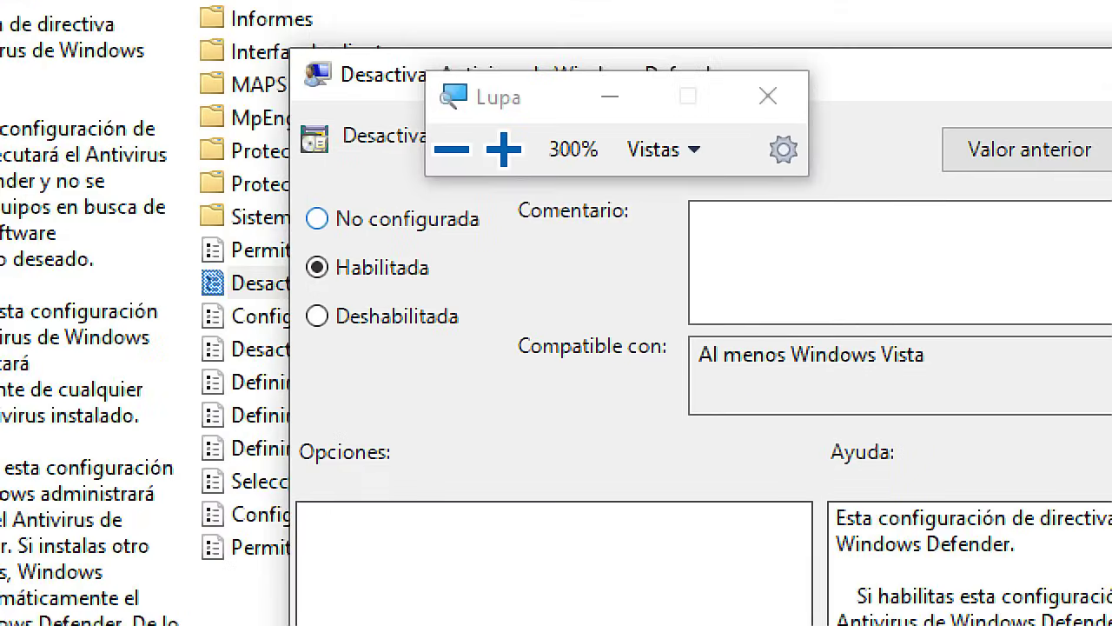
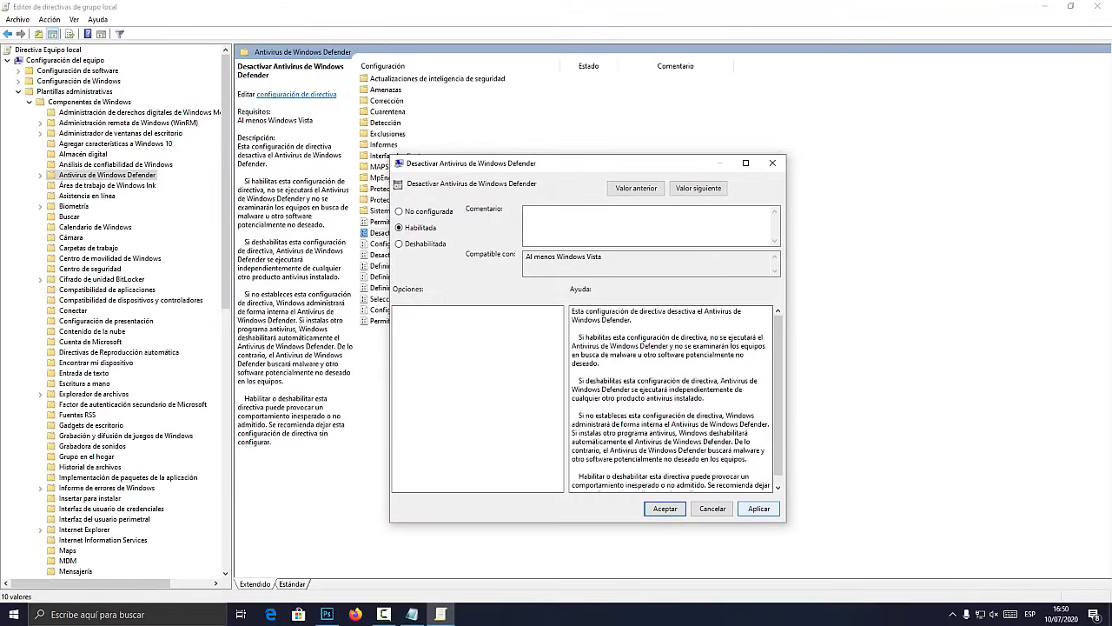
key(super+plus)
key(super+Escape)
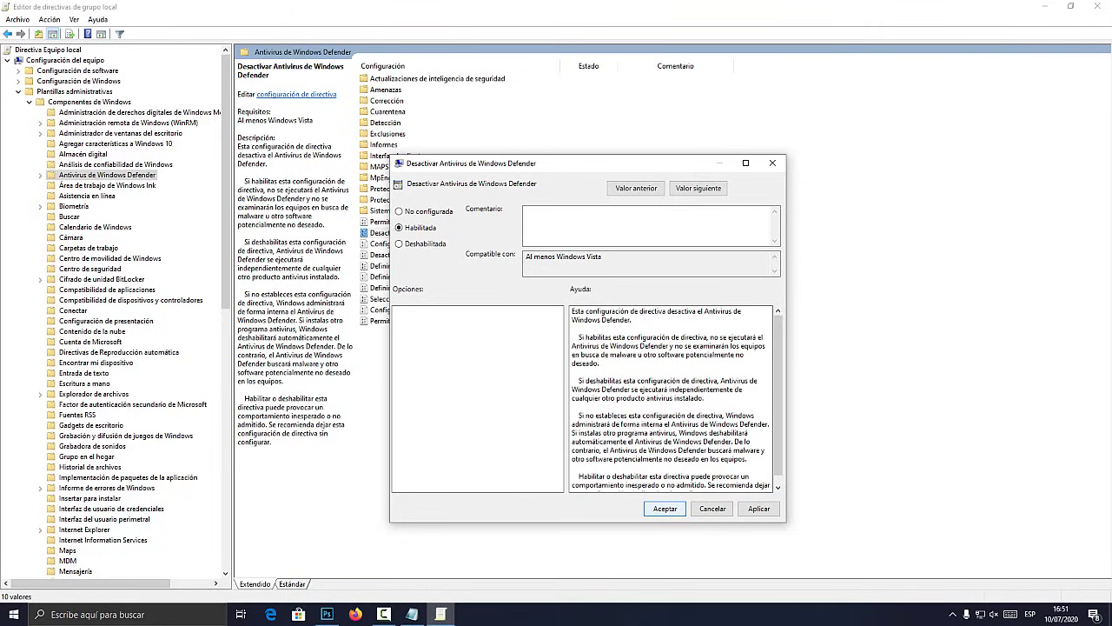
click(773, 163)
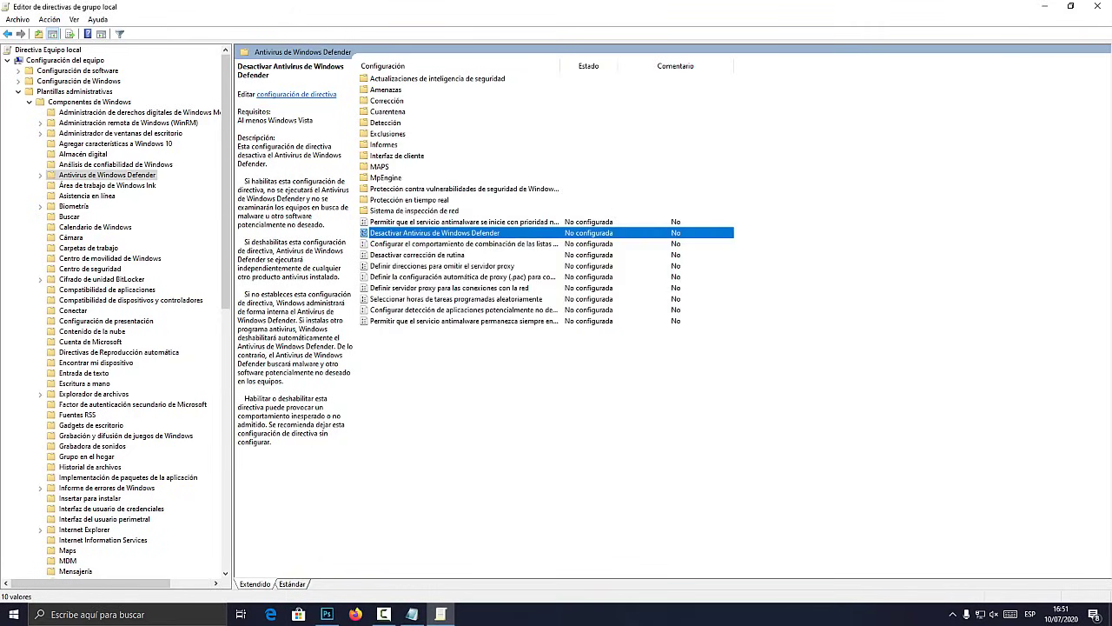
Step: Reopen the Desactivar Antivirus de Windows Defender policy and examine its state options under magnification
key(Return)
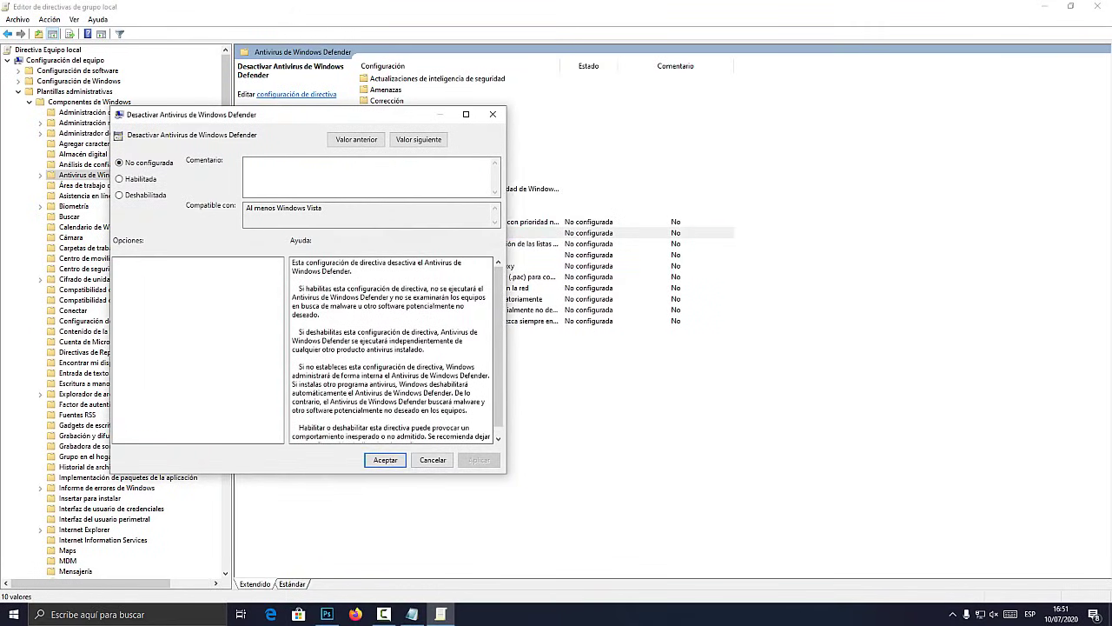
drag(300, 113, 544, 136)
key(super+plus)
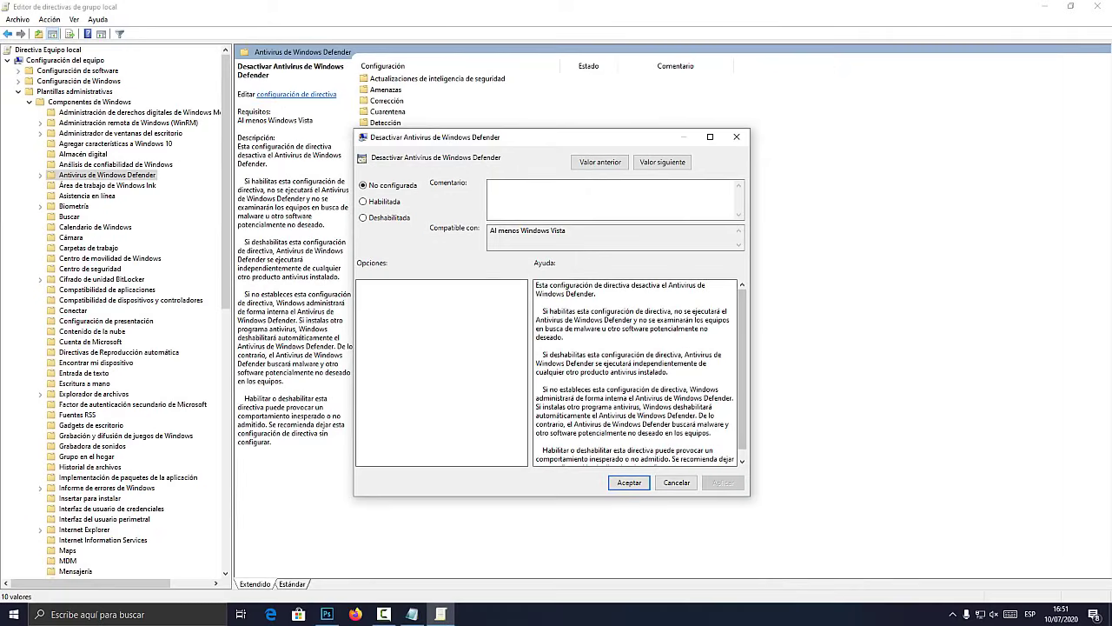
Step: Close the policy window and the group policy editor, and minimize Bloc de notas
click(737, 136)
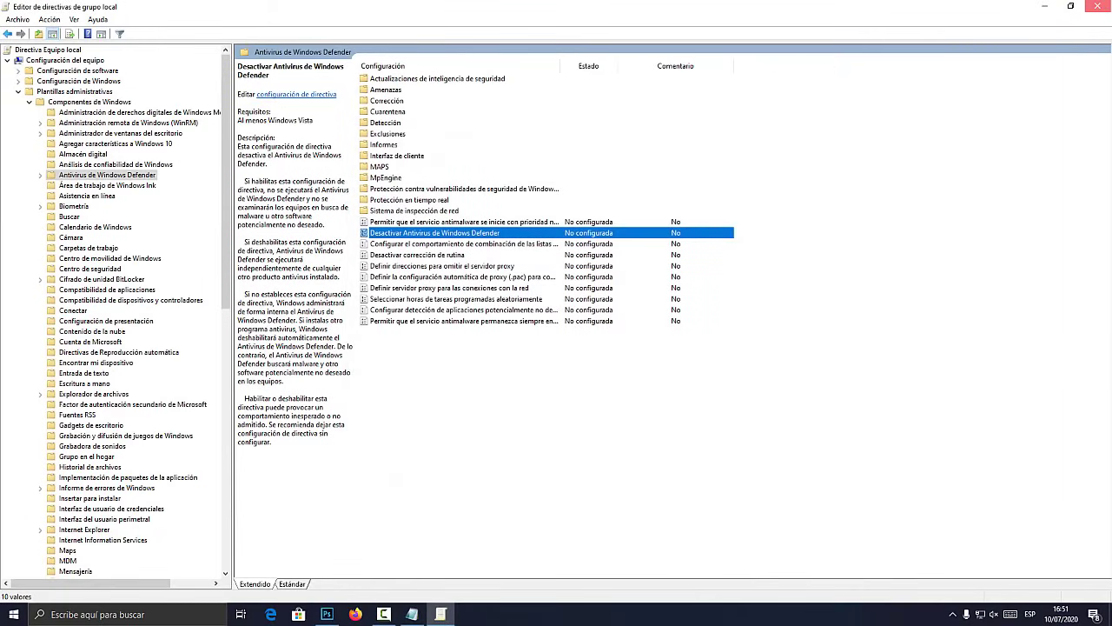
click(1097, 7)
click(987, 159)
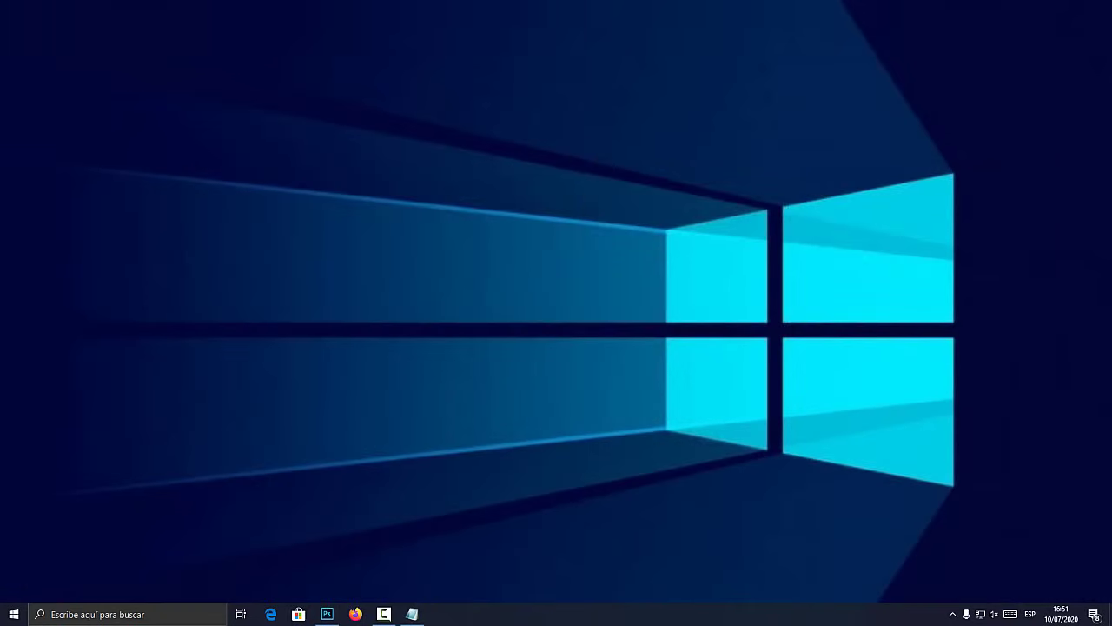